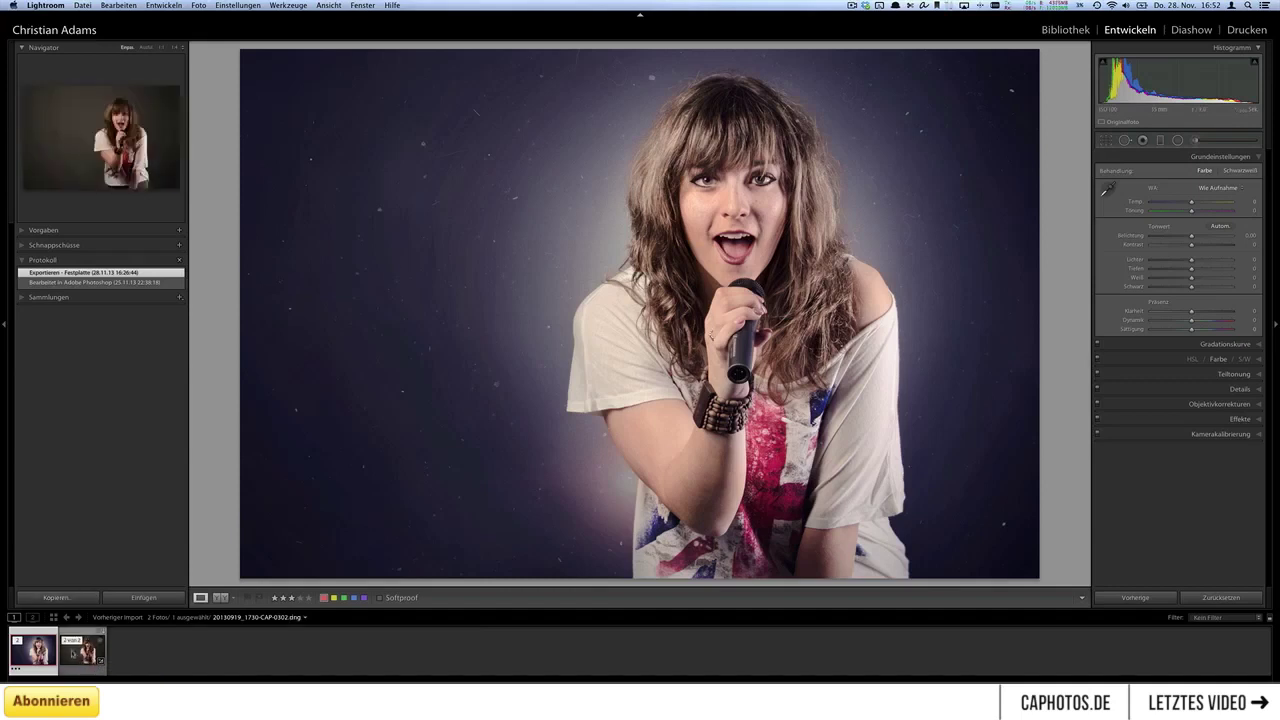
- Select the raw photo and set its edit history to the final added spot repair (Bereichsreparatur hinzufügen)
click(74, 656)
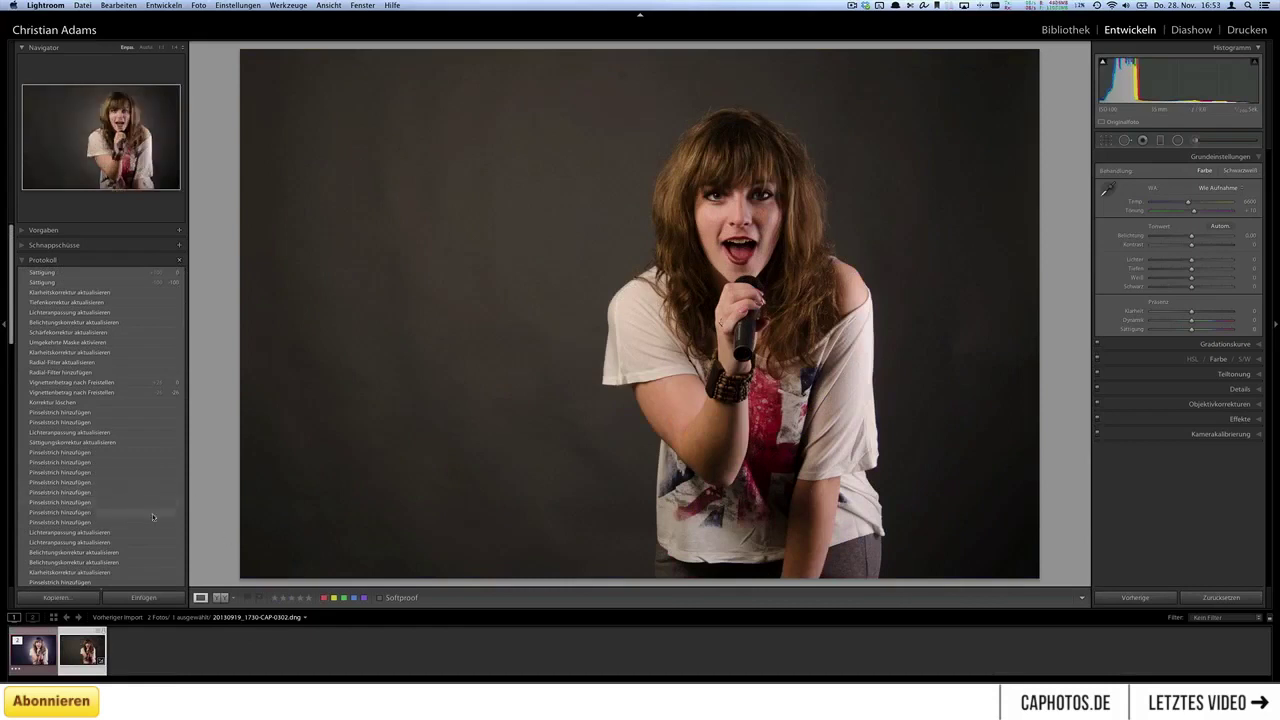
scroll(152, 503, down, 2)
scroll(152, 505, down, 5)
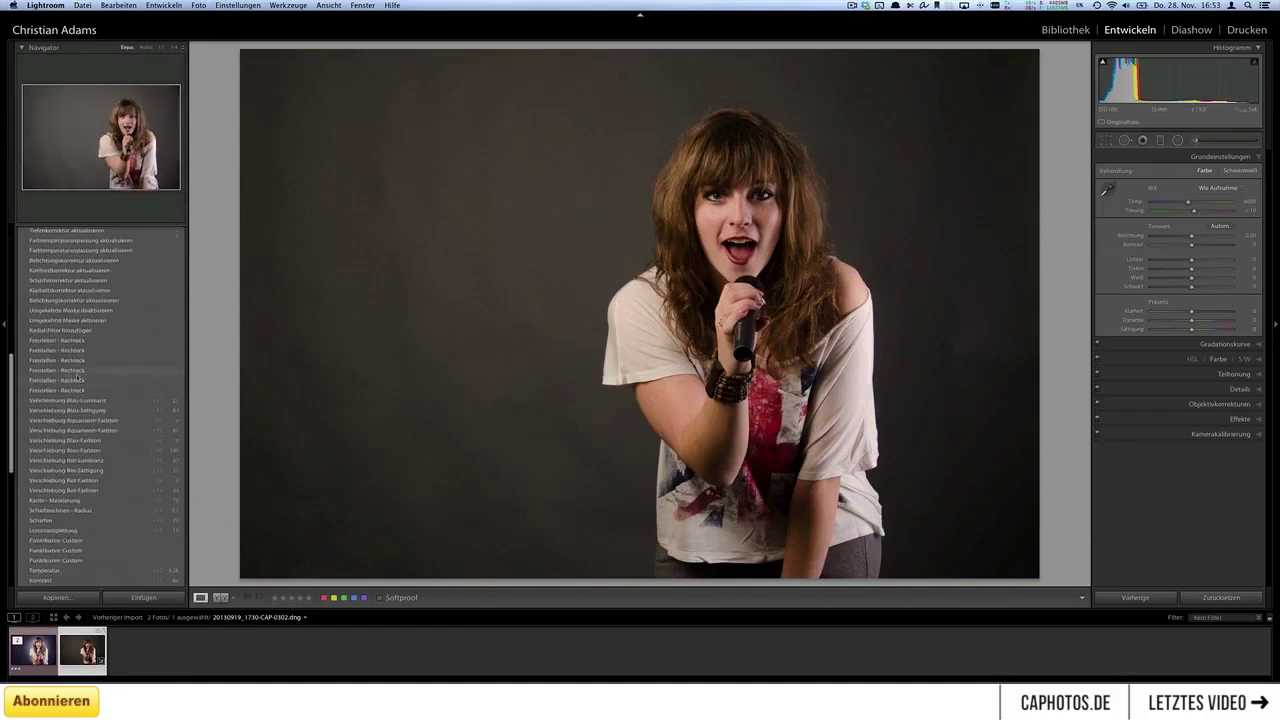
scroll(62, 520, down, 5)
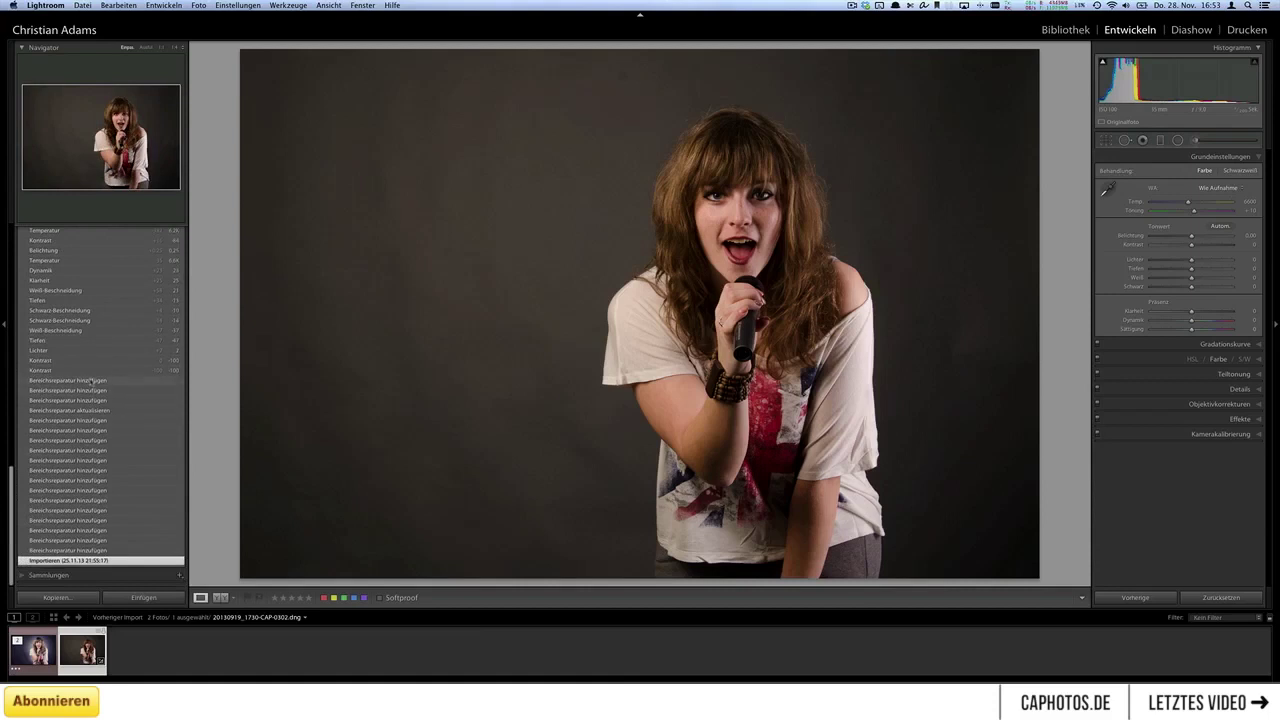
click(68, 381)
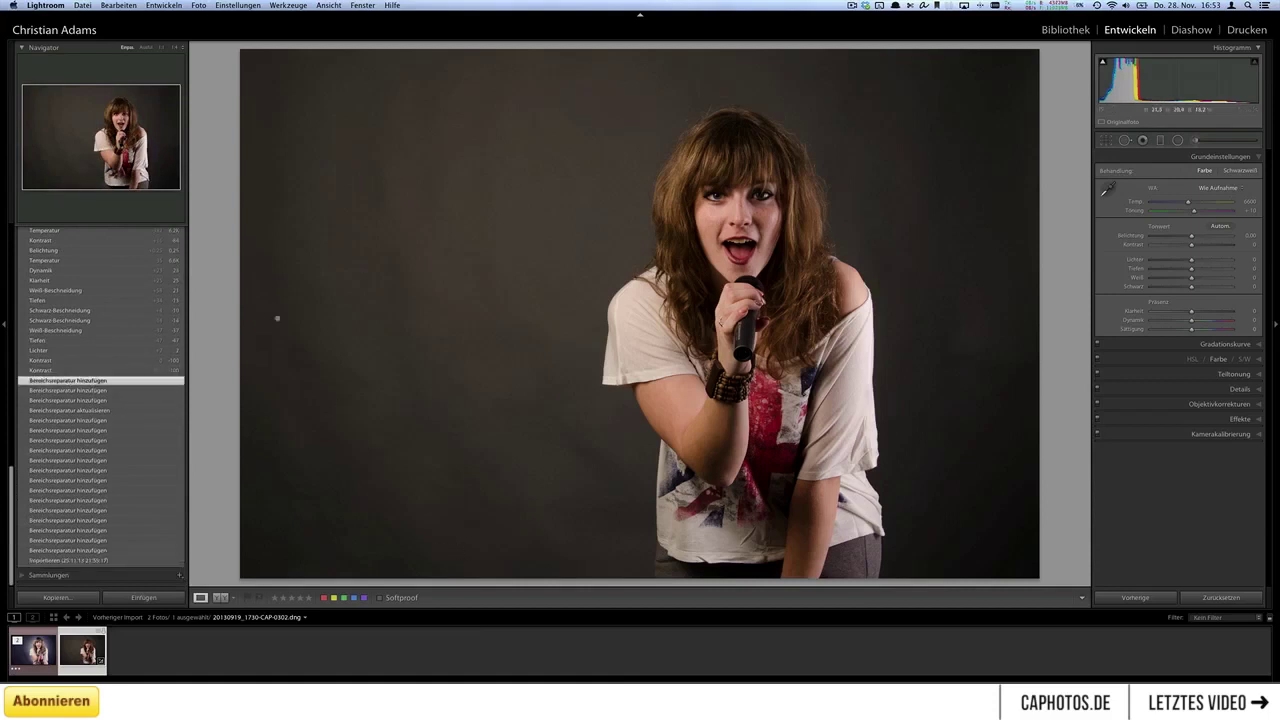
- Step the photo's history through Kontrast -100, Lichter +2 and the Tiefen states up to -13, comparing contrast with the preceding state
click(70, 371)
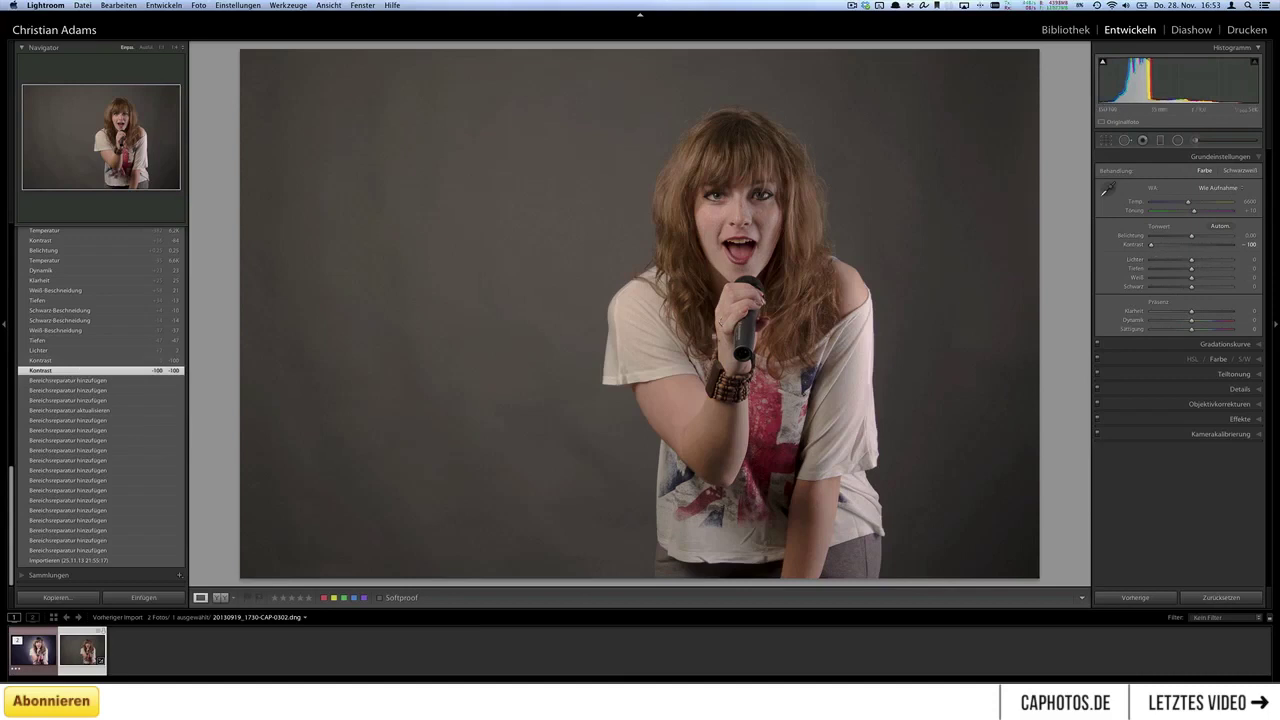
key(super+z)
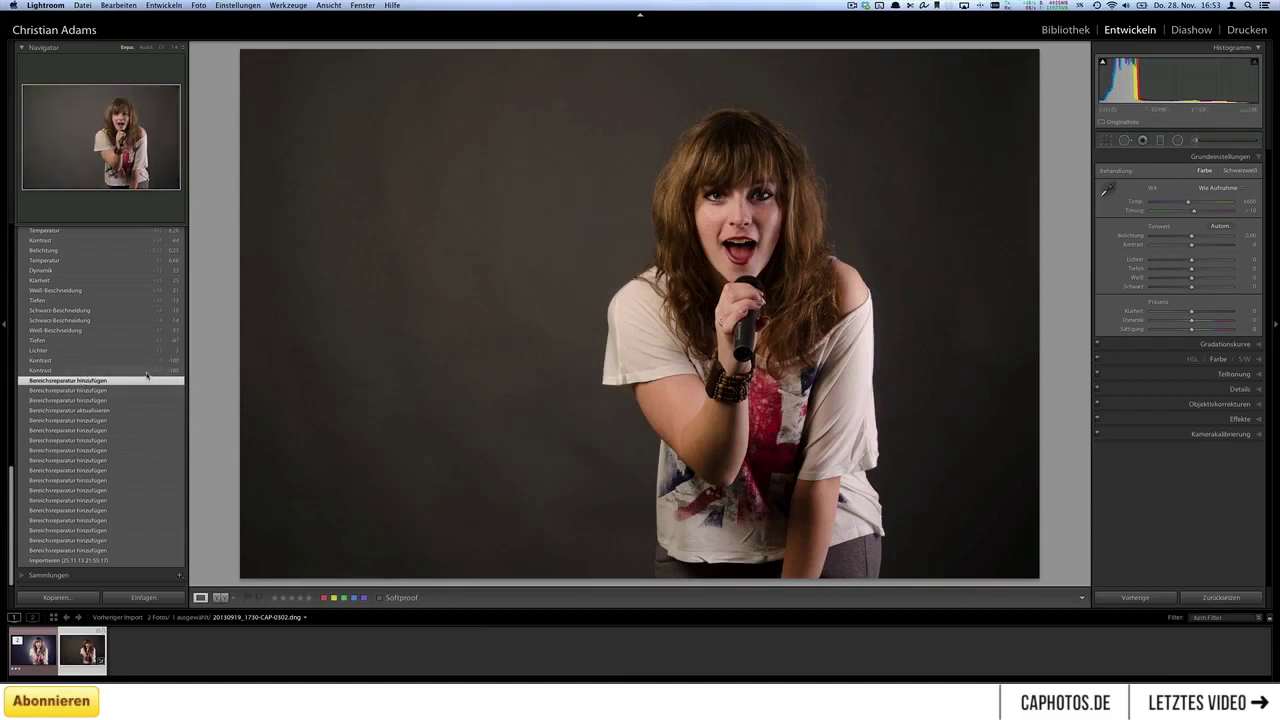
click(145, 370)
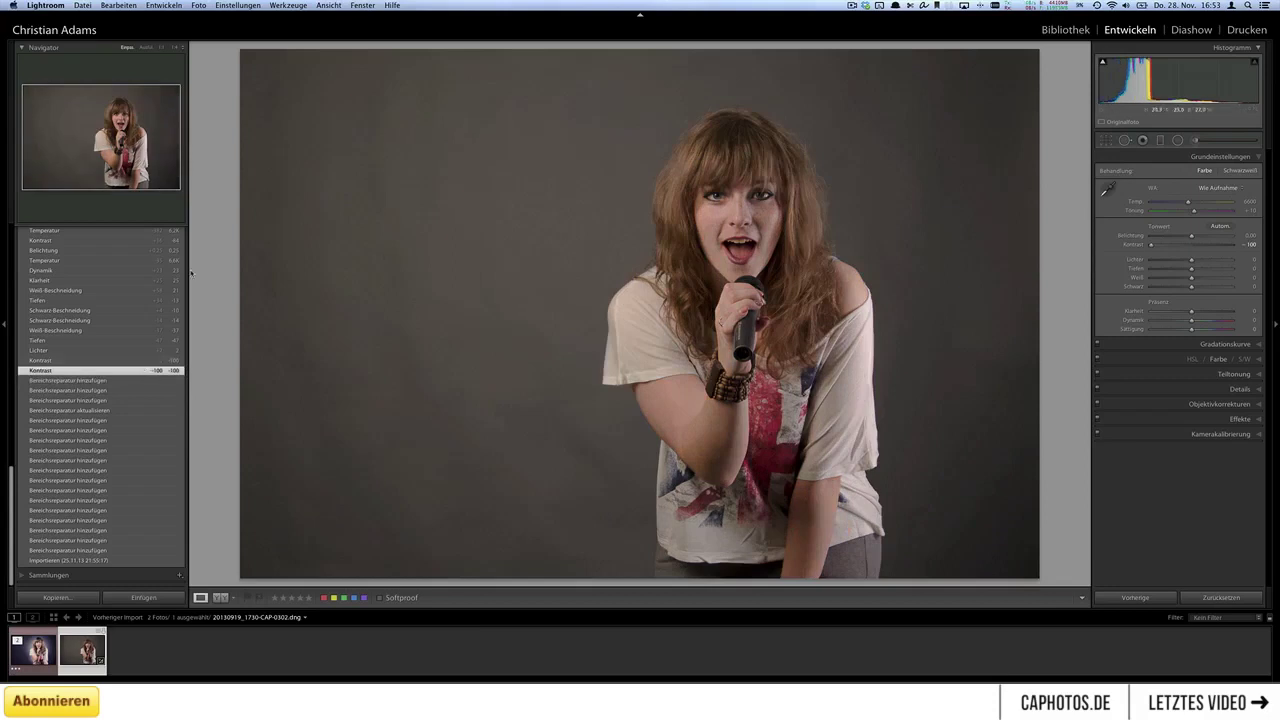
click(121, 351)
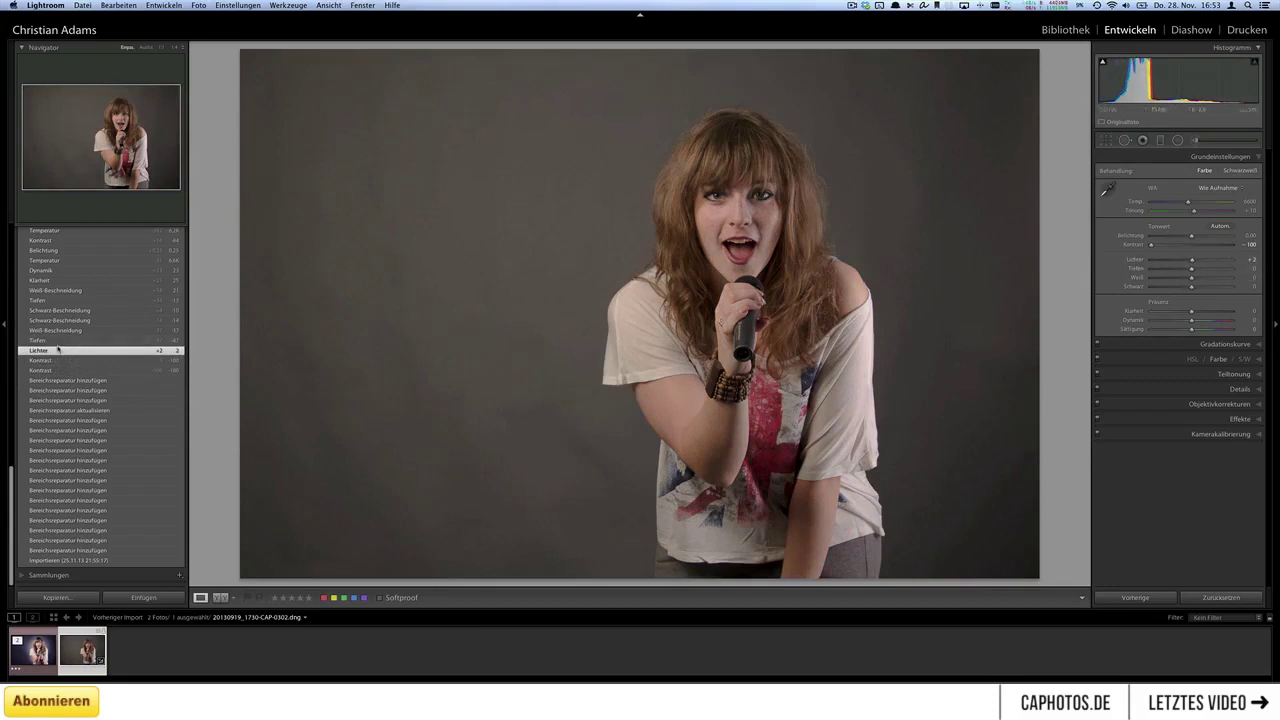
click(60, 341)
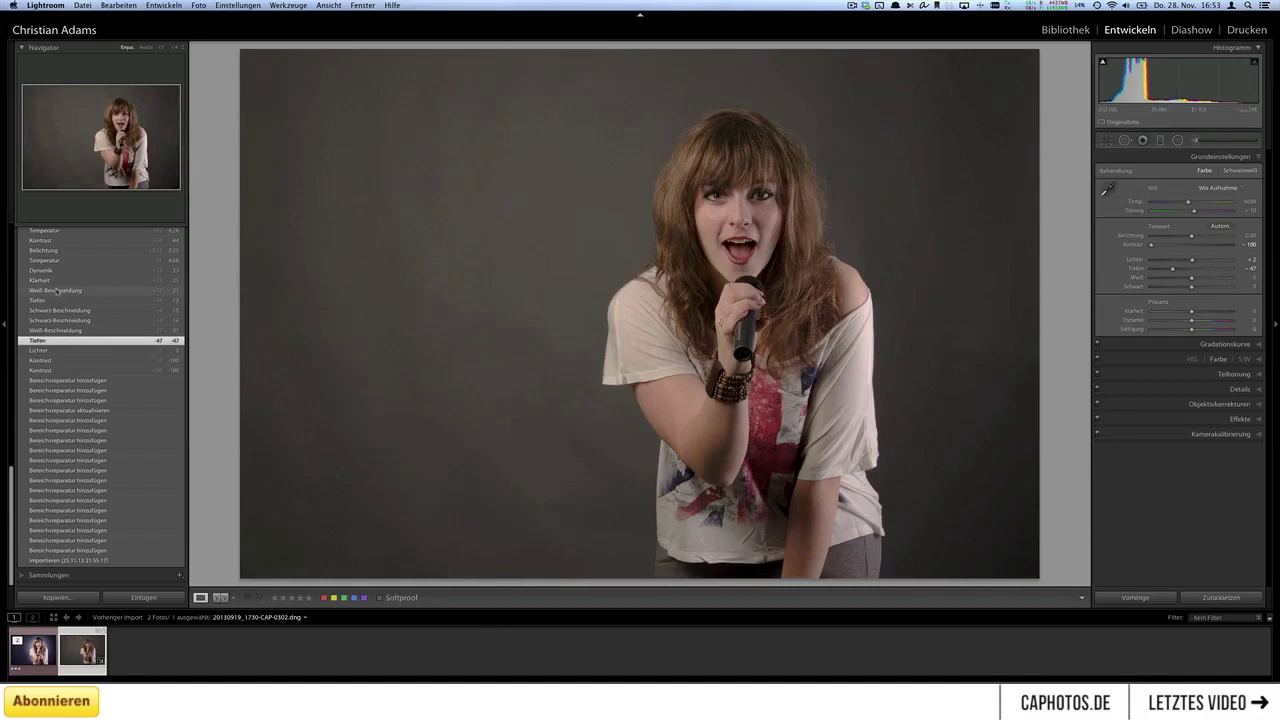
click(60, 300)
- Step the history through Weiß-Beschneidung +21, Klarheit +25 and Dynamik +23, comparing the image before and after the clarity change
scroll(107, 312, up, 1)
scroll(107, 313, up, 3)
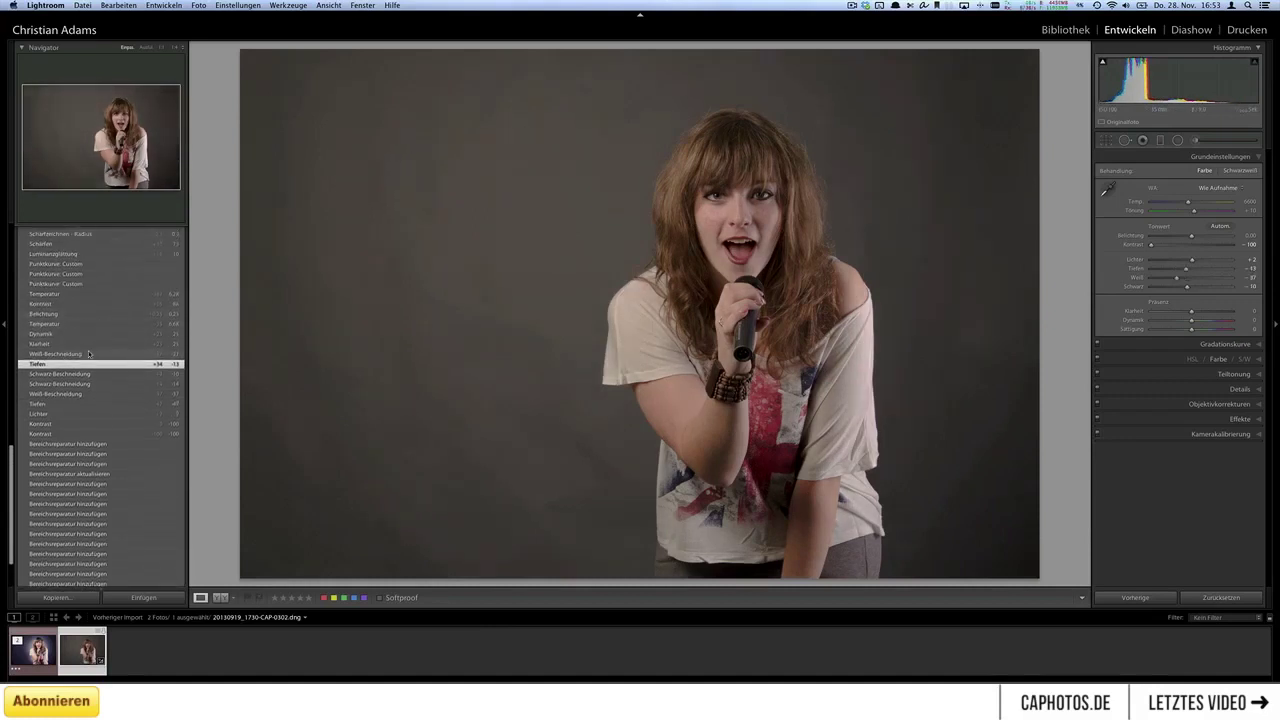
click(60, 354)
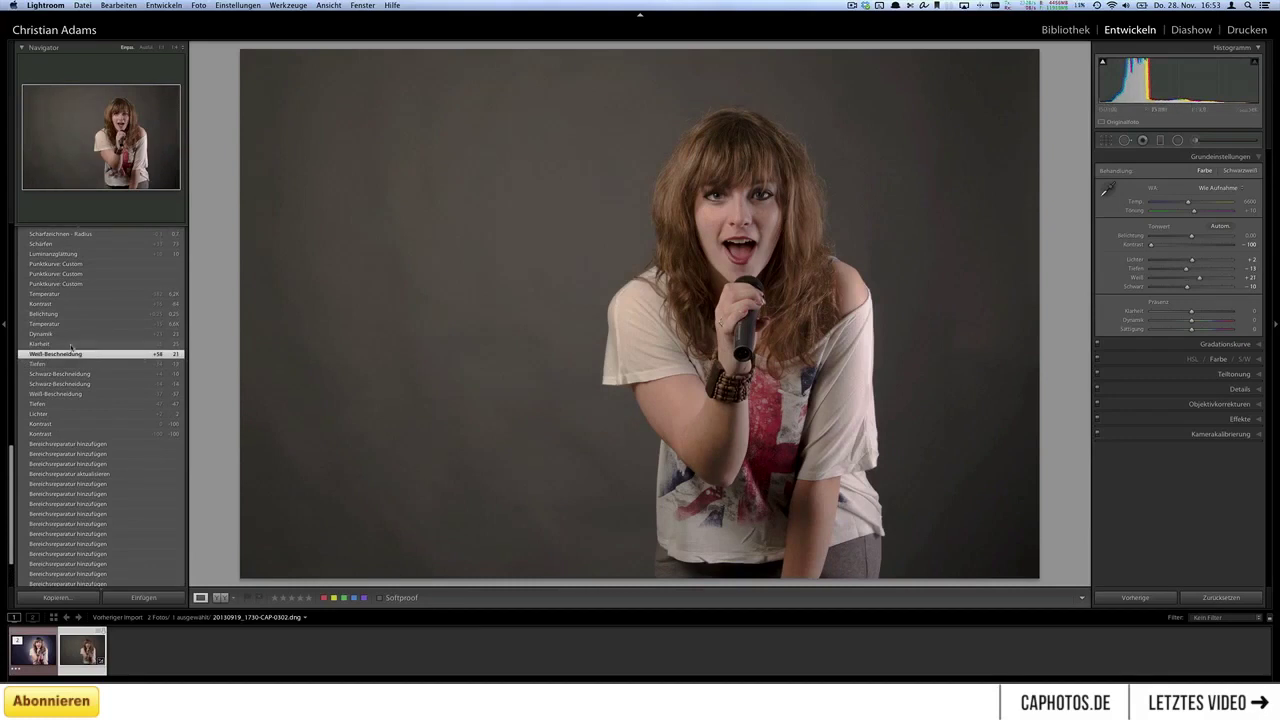
click(60, 344)
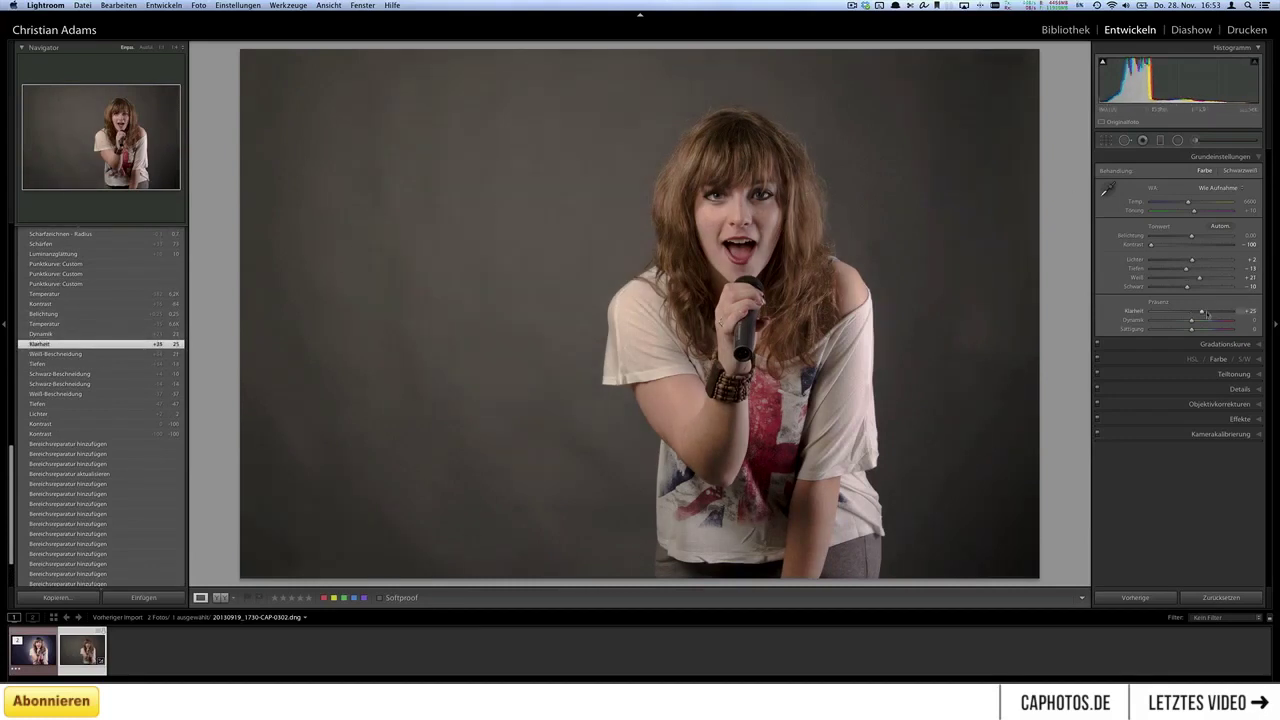
click(88, 355)
click(90, 345)
click(65, 334)
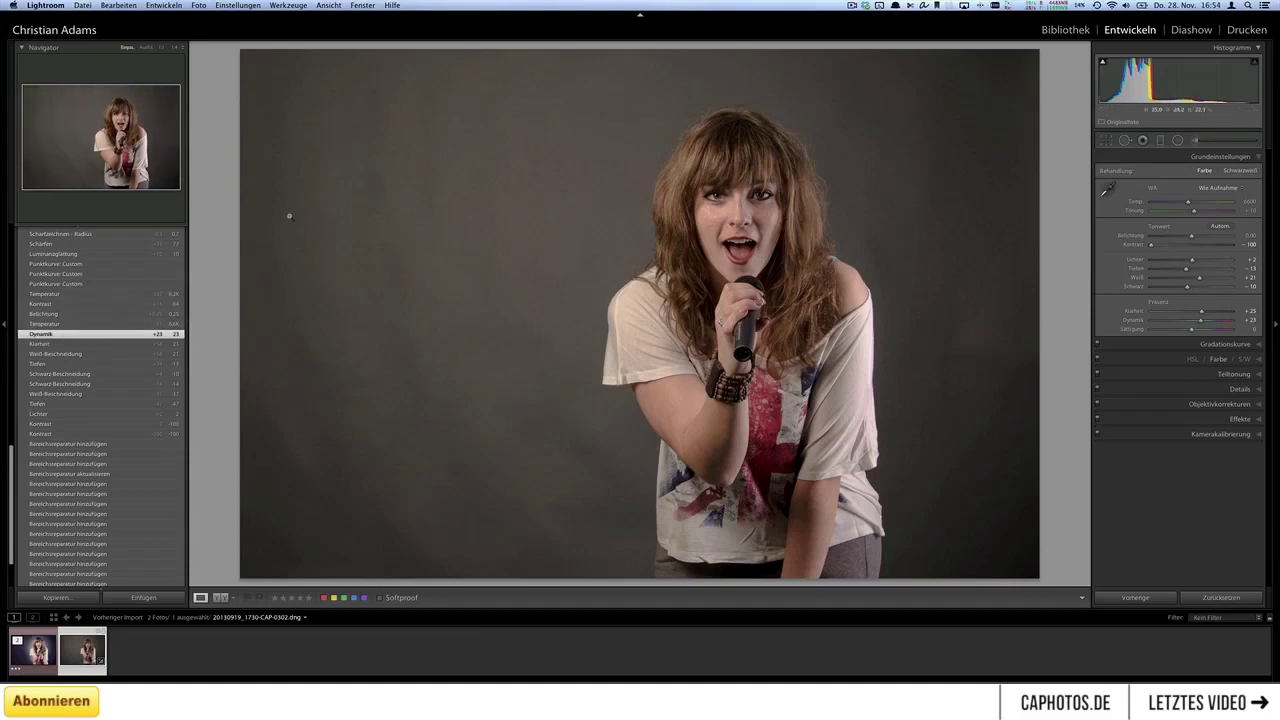
- Step the history through the first temperature change, Belichtung +0,25, Kontrast -84 and the second temperature change
click(71, 323)
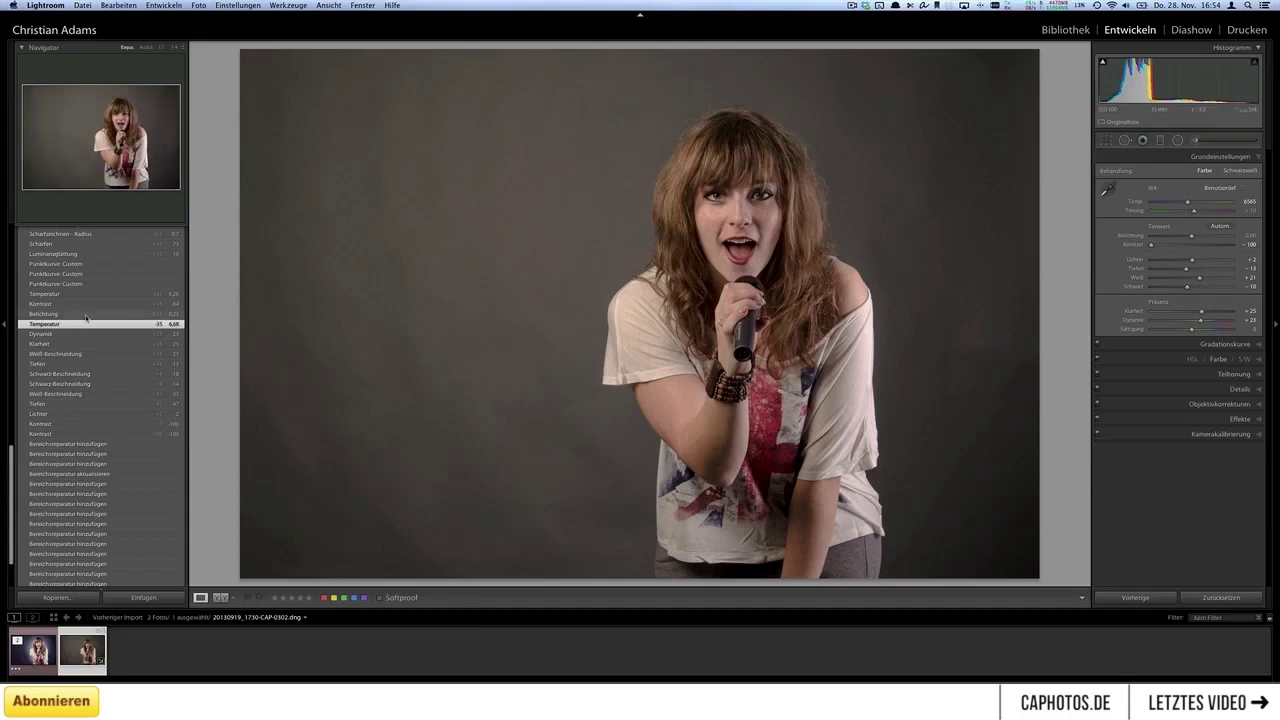
click(88, 314)
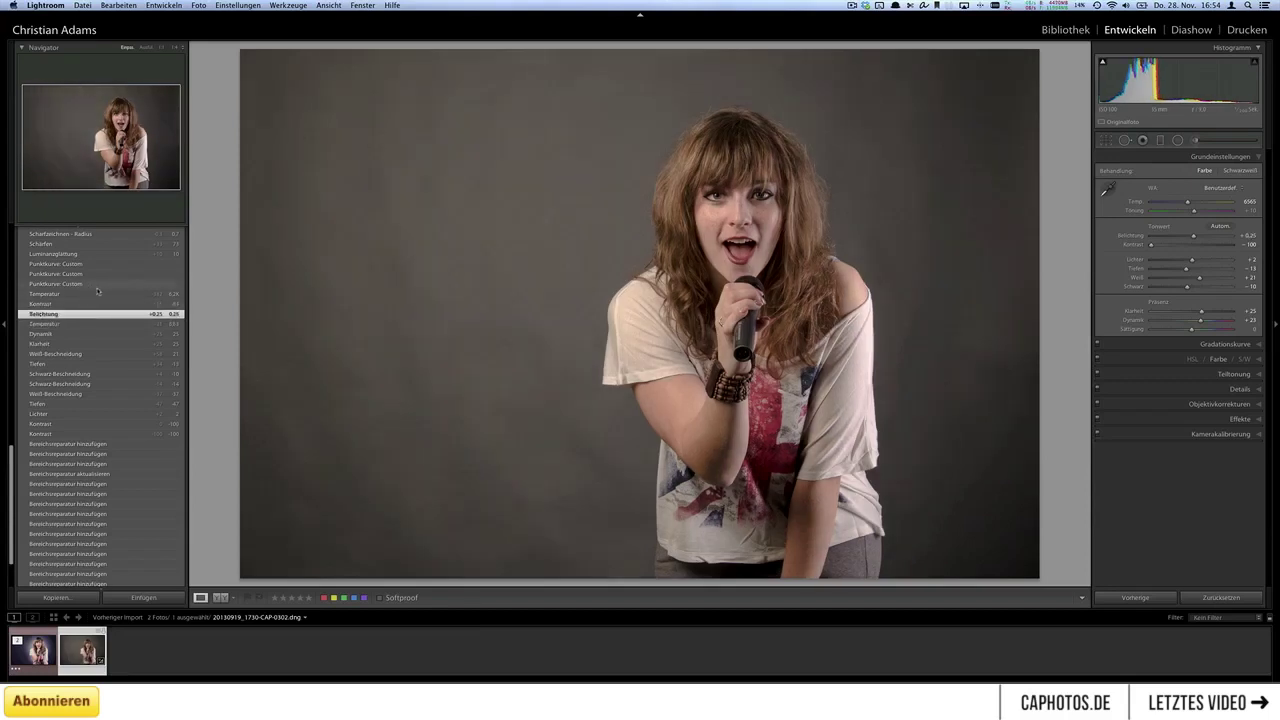
click(83, 302)
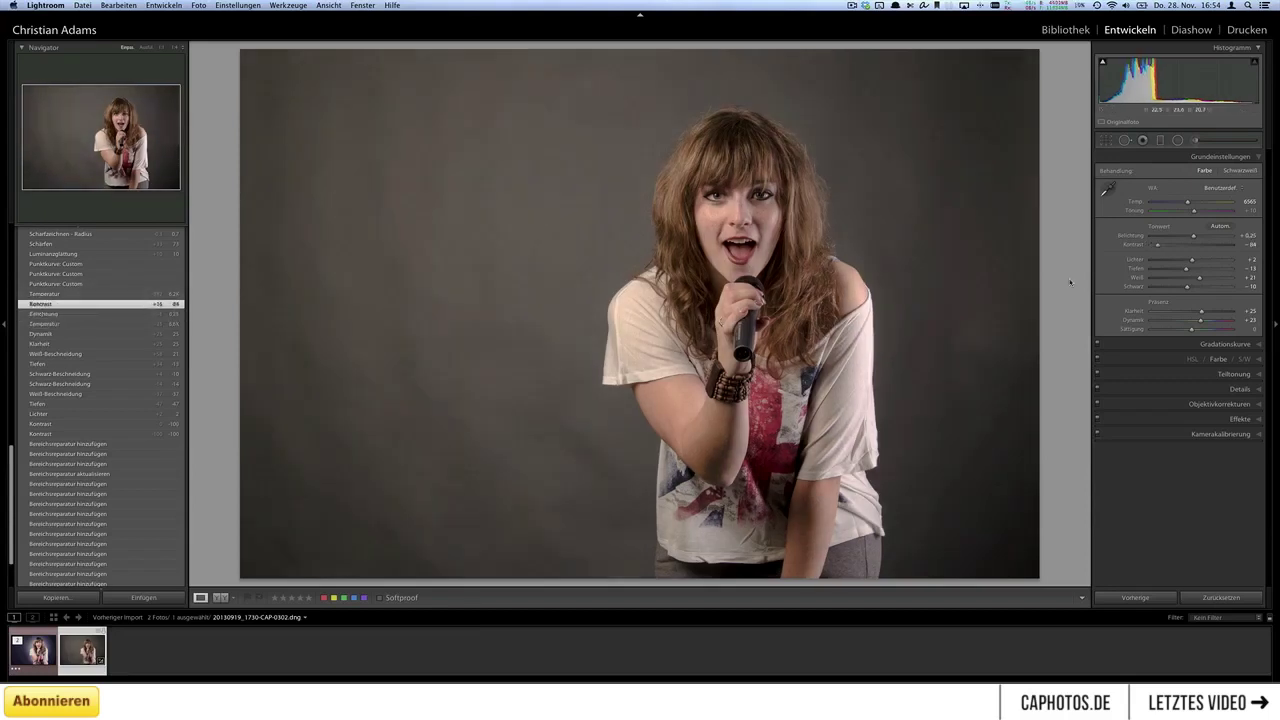
click(88, 294)
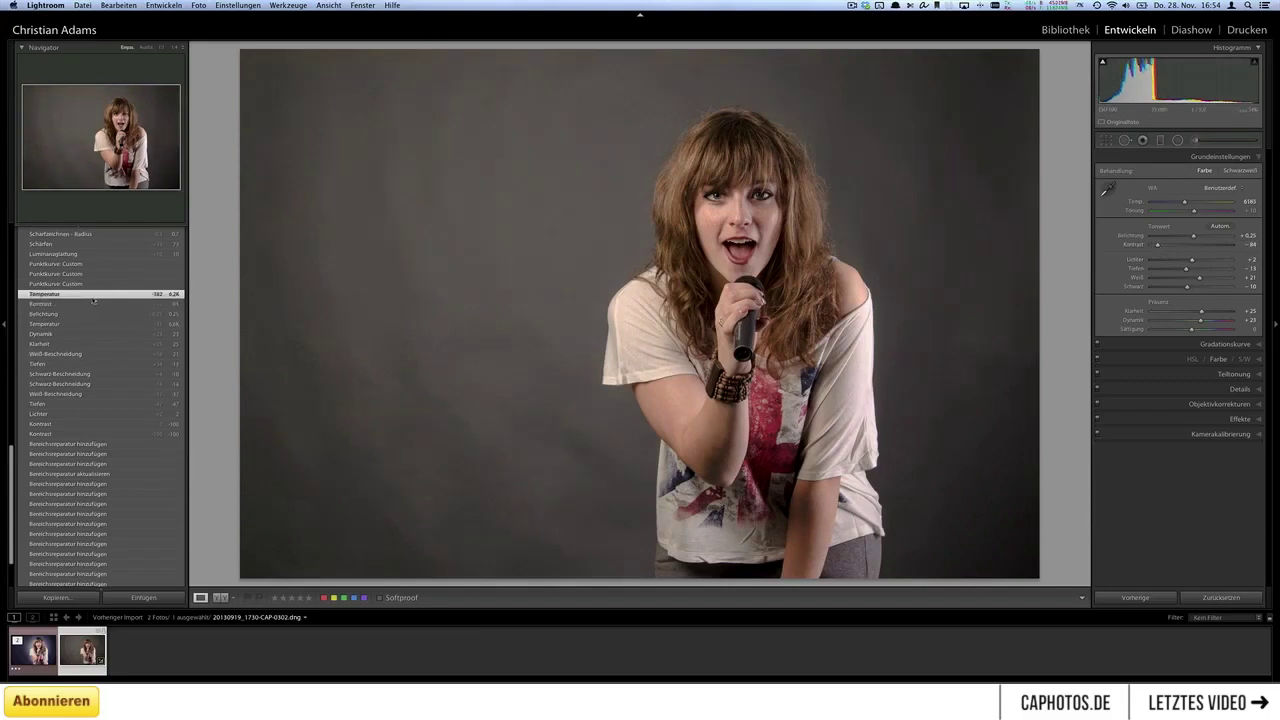
- Advance the history past the blue luminance shift to the most recent crop state (Freistellen - Rechteck)
scroll(93, 300, up, 10)
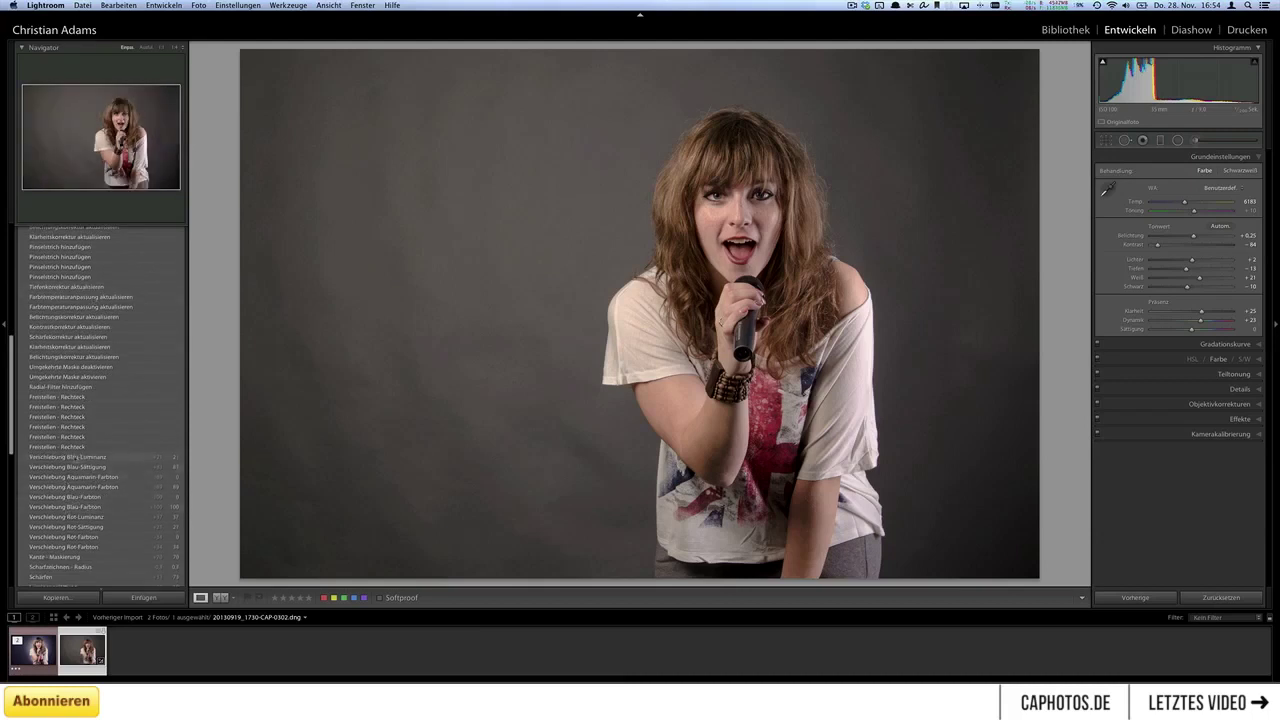
scroll(48, 478, down, 1)
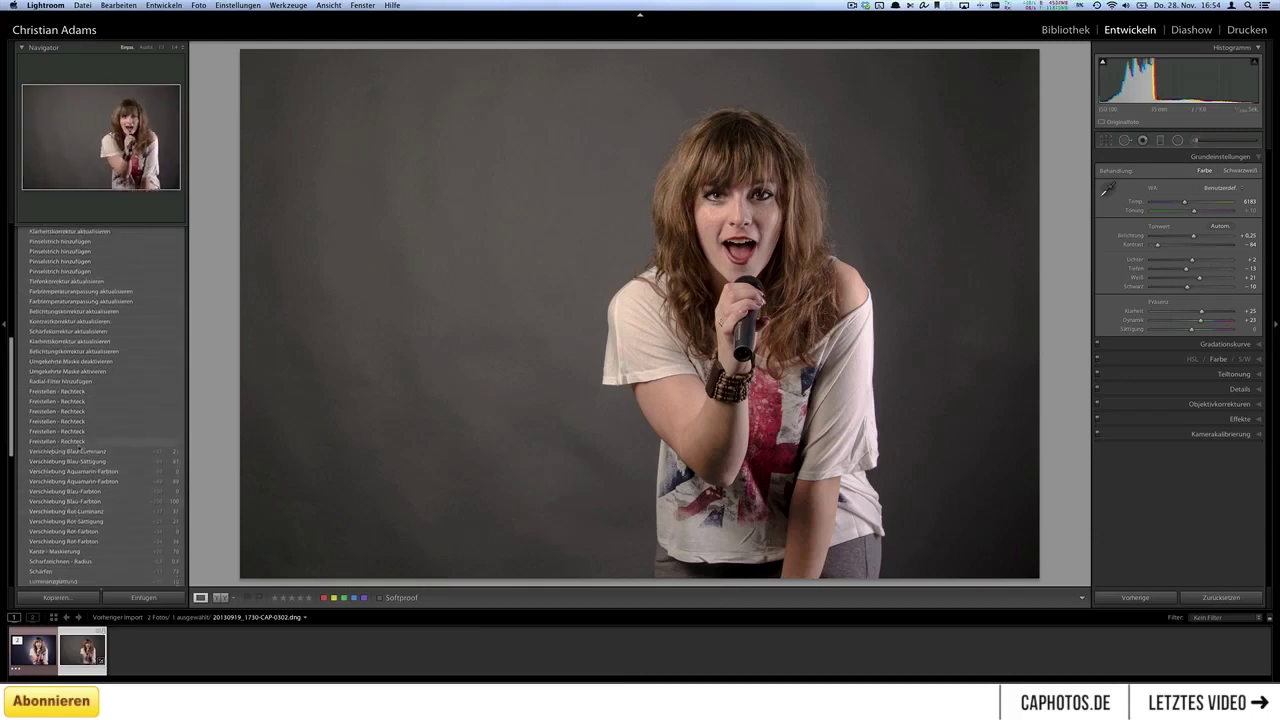
click(108, 452)
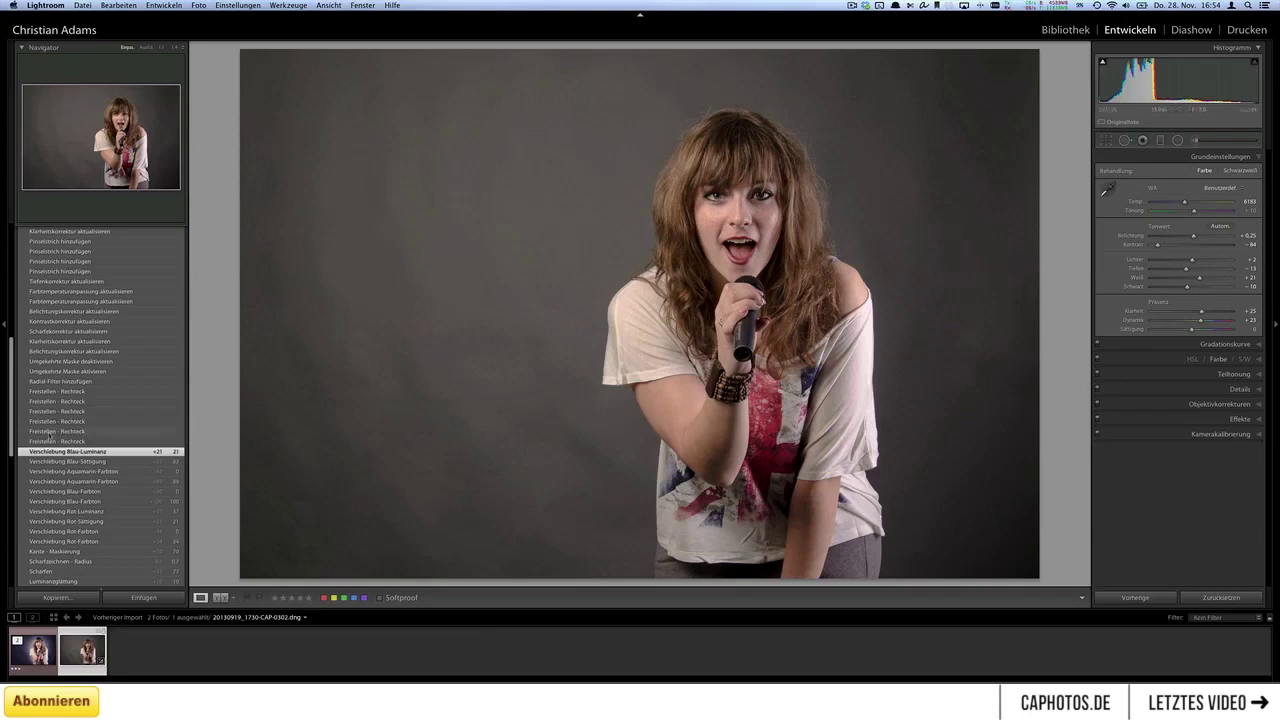
click(72, 393)
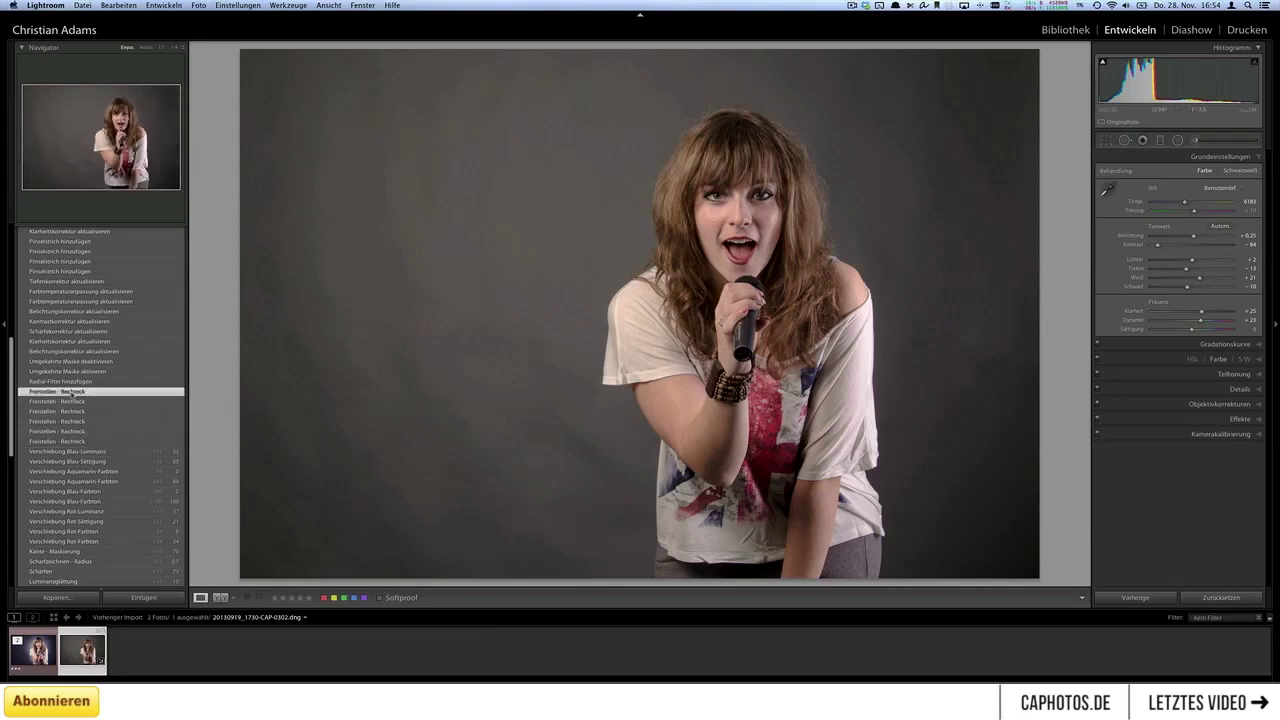
- Advance the history to the brush stroke state directly below the saturation correction (Sättigungskorrektur aktualisieren)
scroll(100, 400, up, 5)
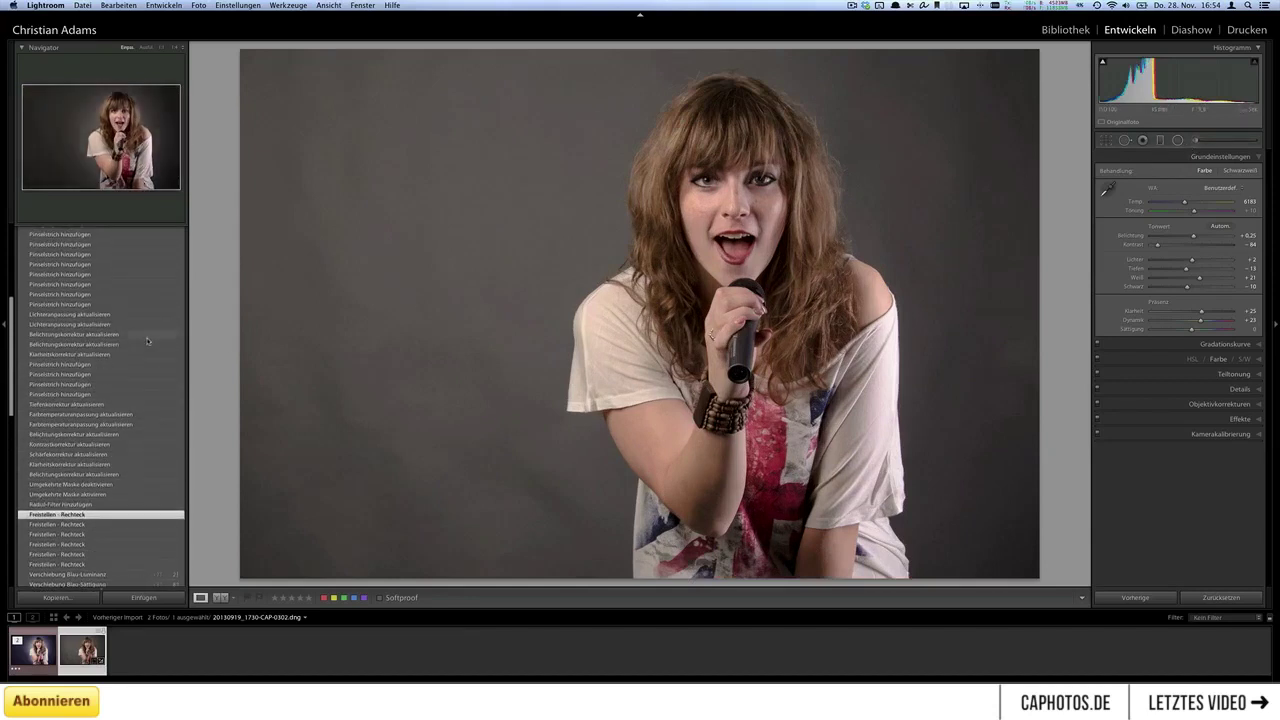
scroll(146, 338, up, 2)
click(88, 280)
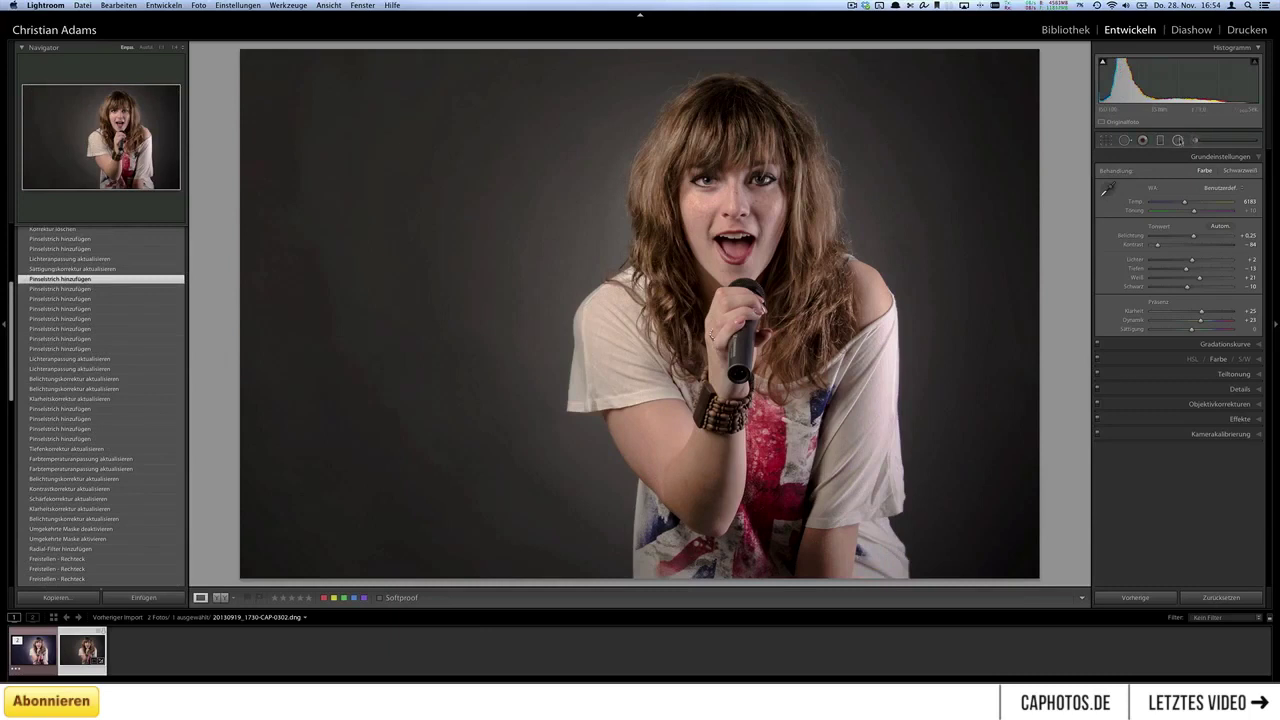
- Inspect the settings and extent of the radial filter centred on the microphone, and close the tool
click(1178, 141)
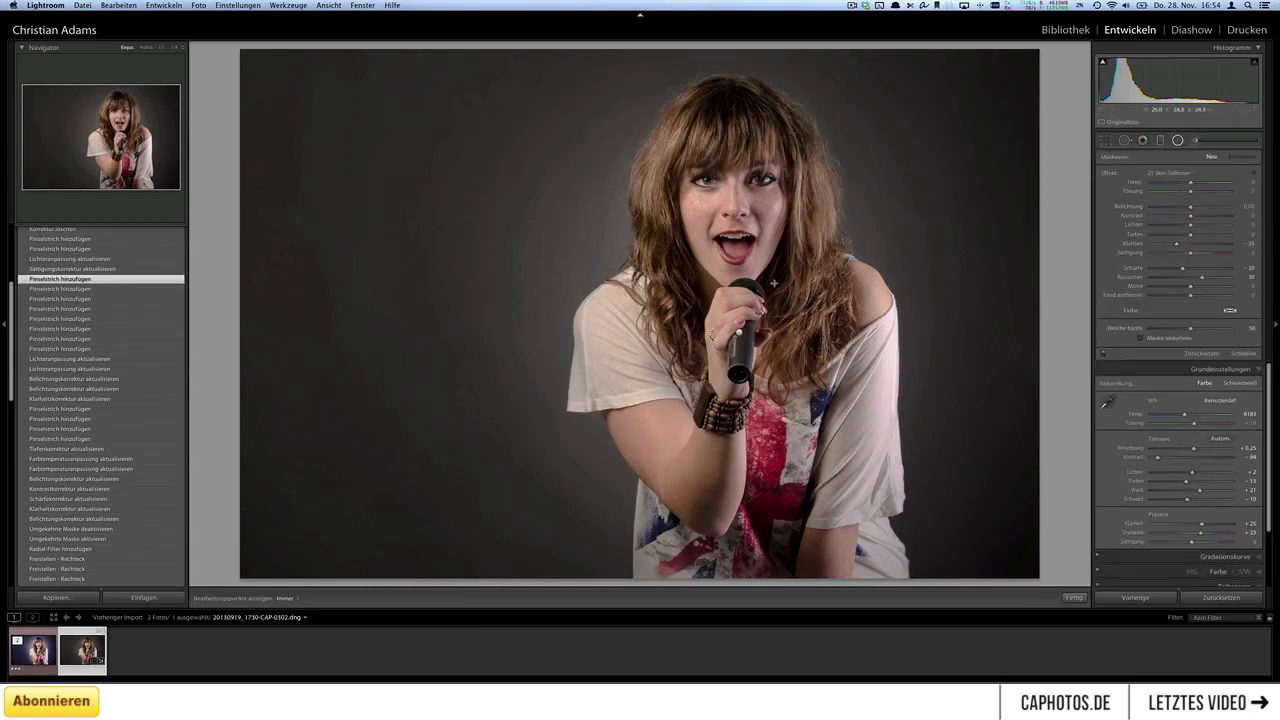
drag(739, 332, 1011, 332)
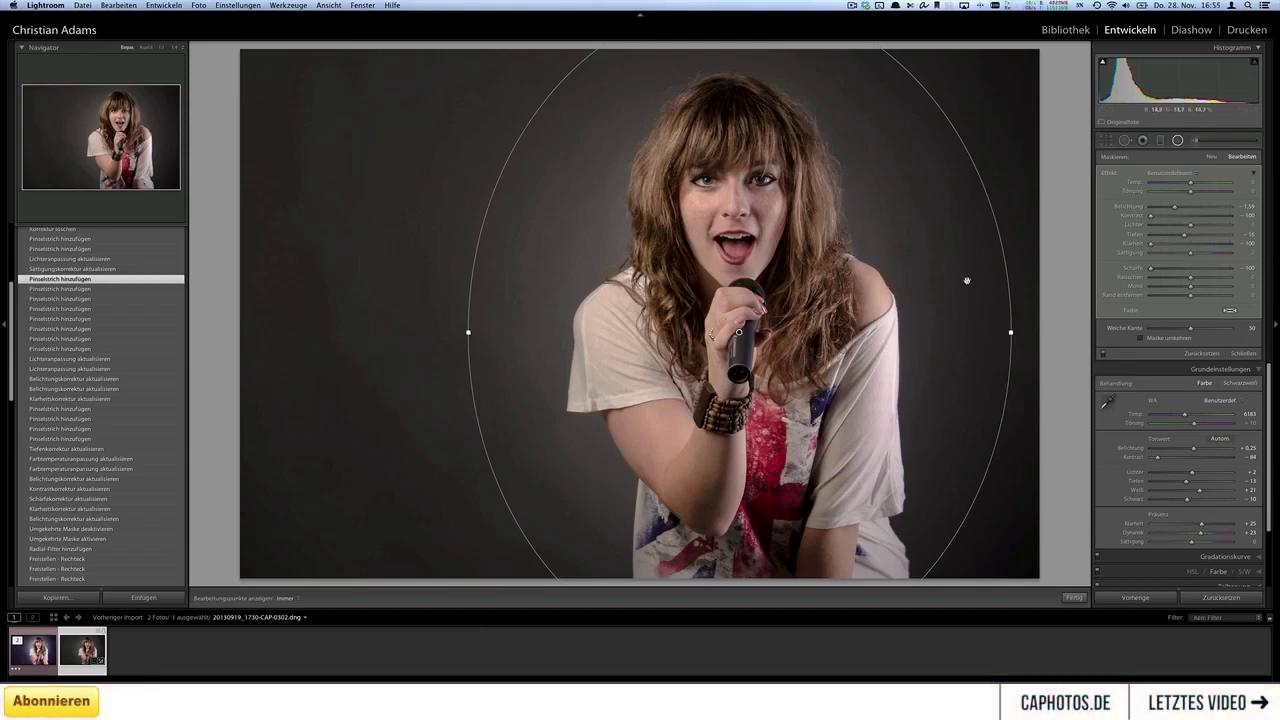
click(1074, 597)
- Compare the original import state in the history with the highlights adjustment state (Lichteranpassung aktualisieren)
scroll(100, 433, down, 5)
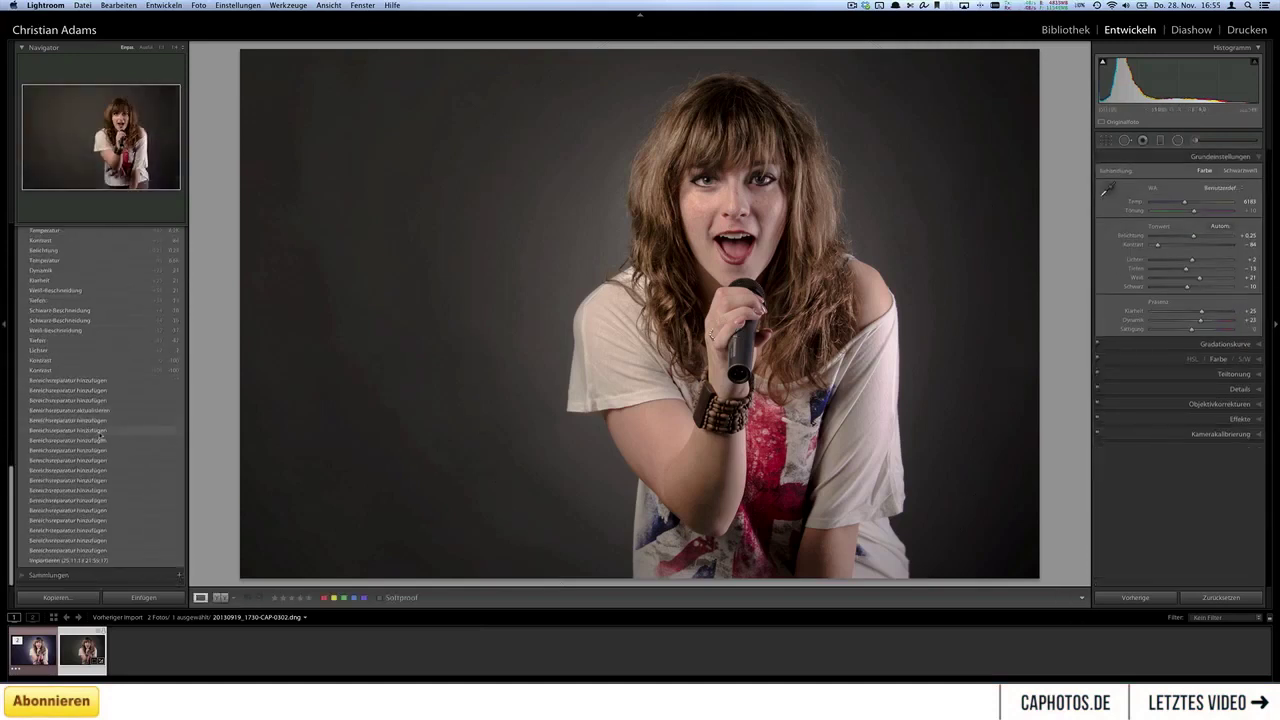
click(125, 561)
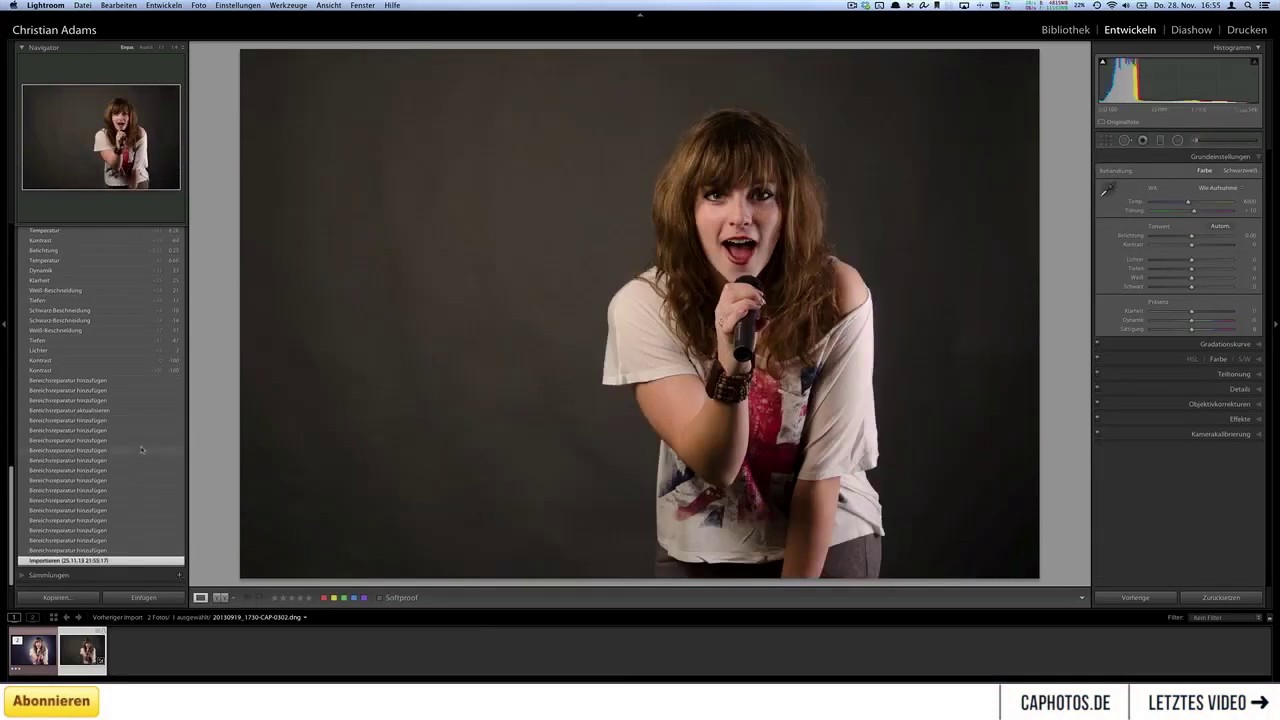
scroll(136, 420, up, 10)
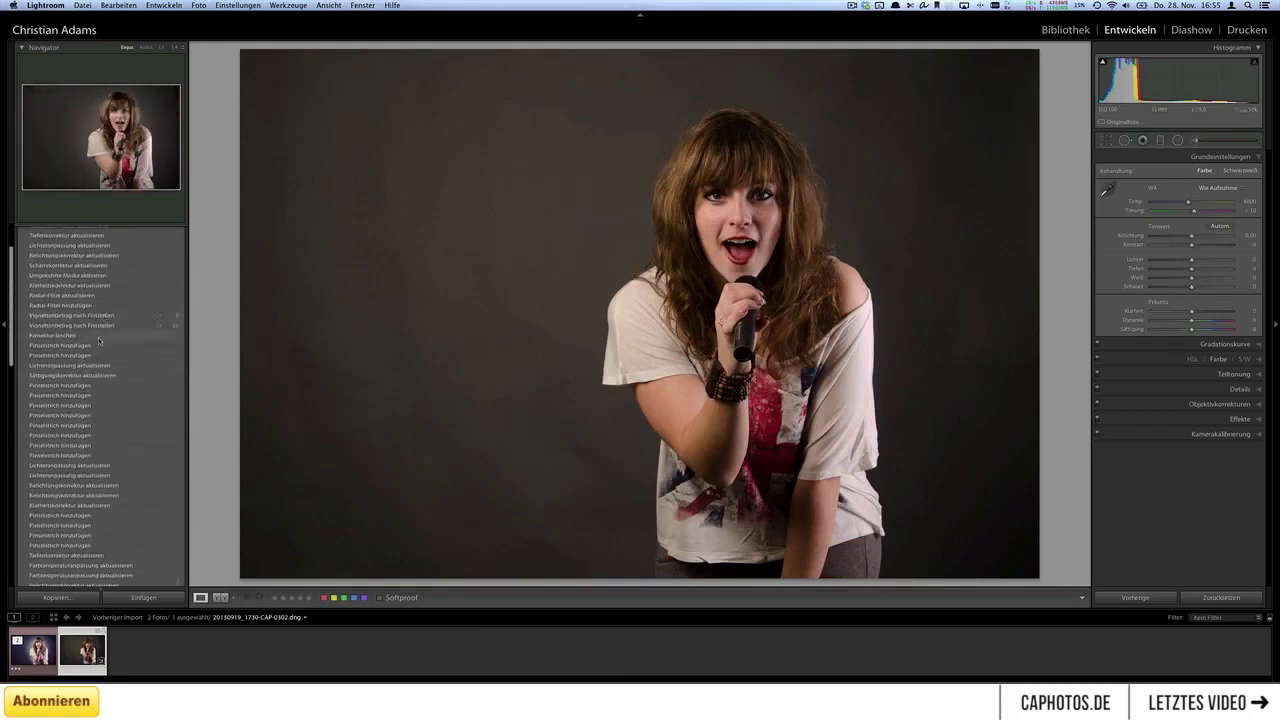
click(90, 466)
- Step the history through the vignette reset and the exposure correction, ending on the newest state, Sättigung
scroll(90, 378, up, 2)
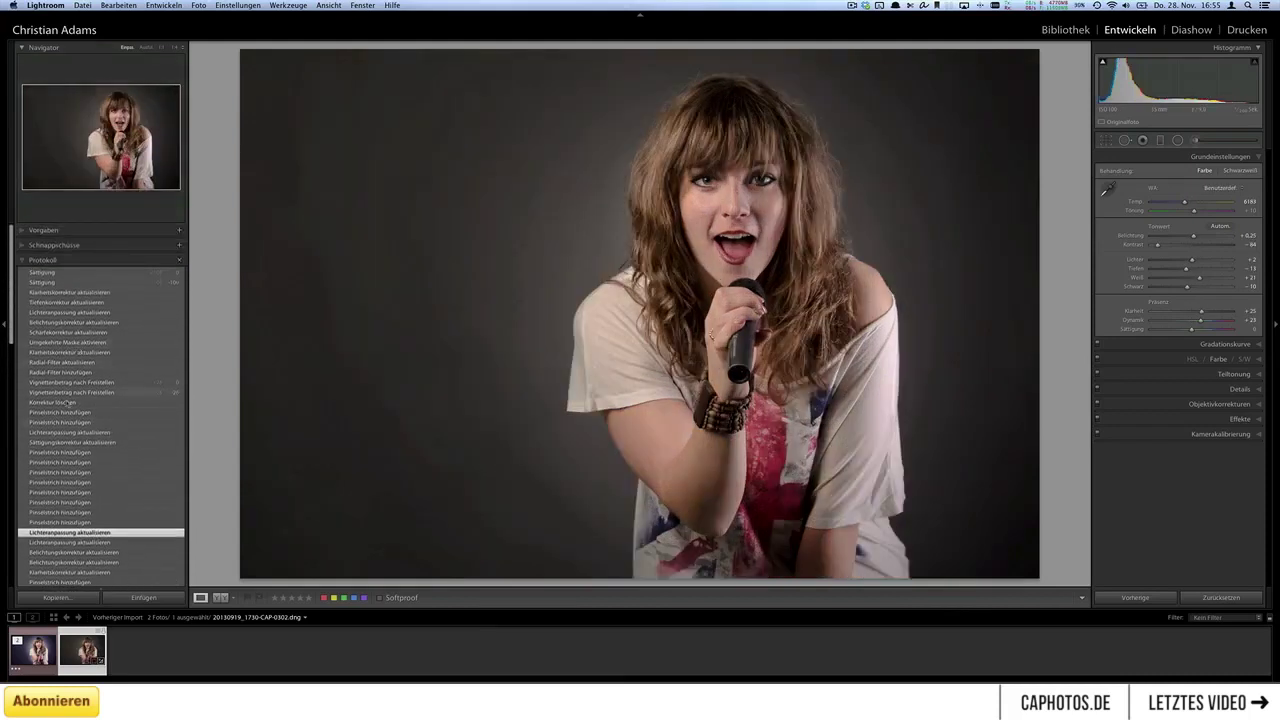
click(76, 385)
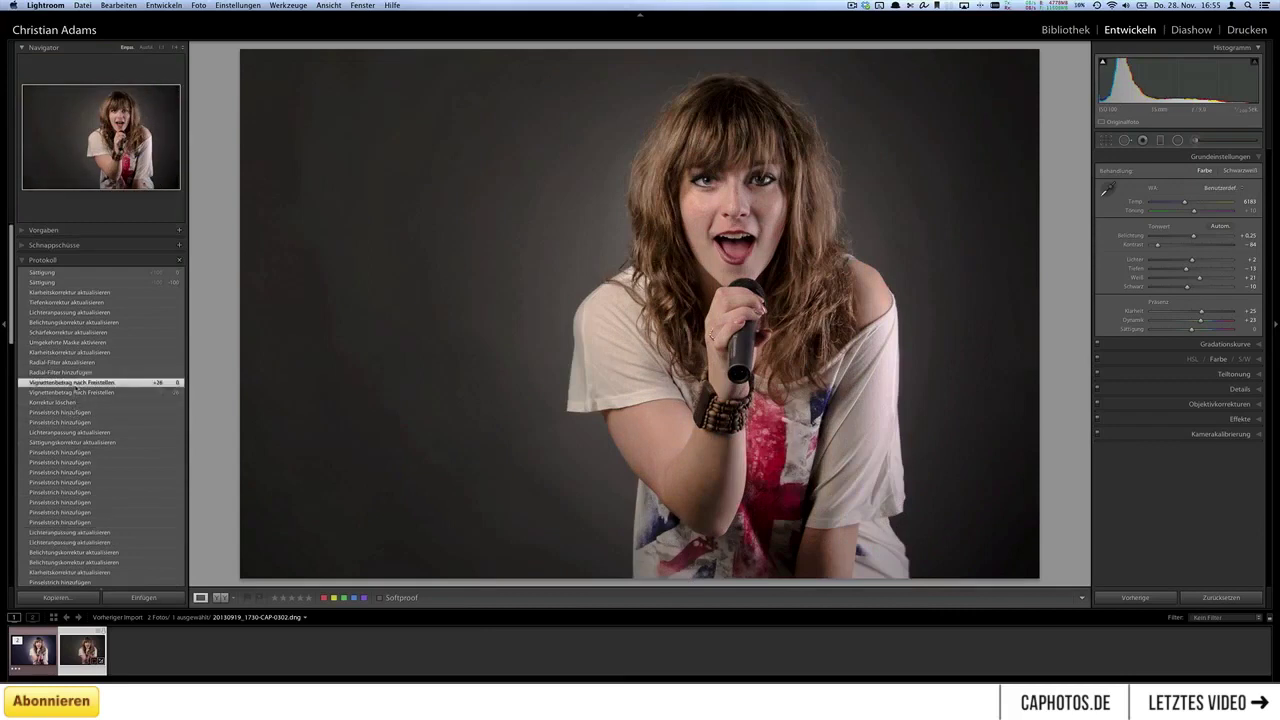
click(76, 323)
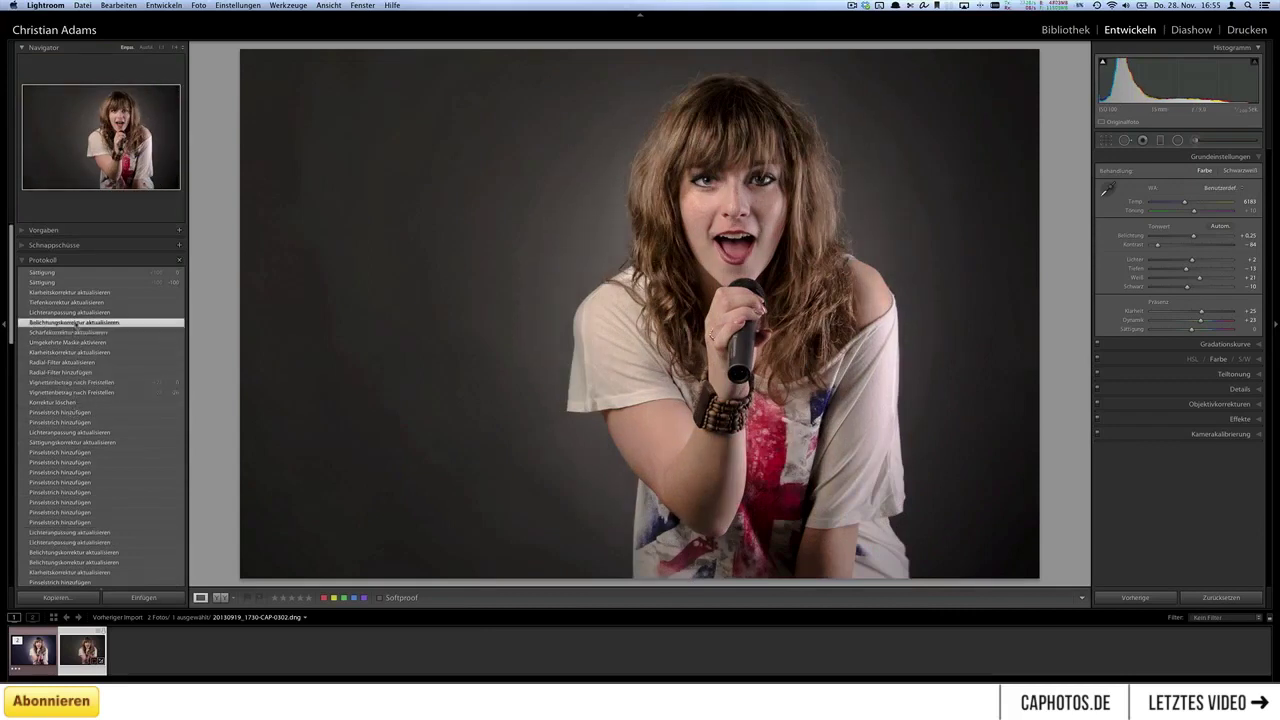
click(75, 274)
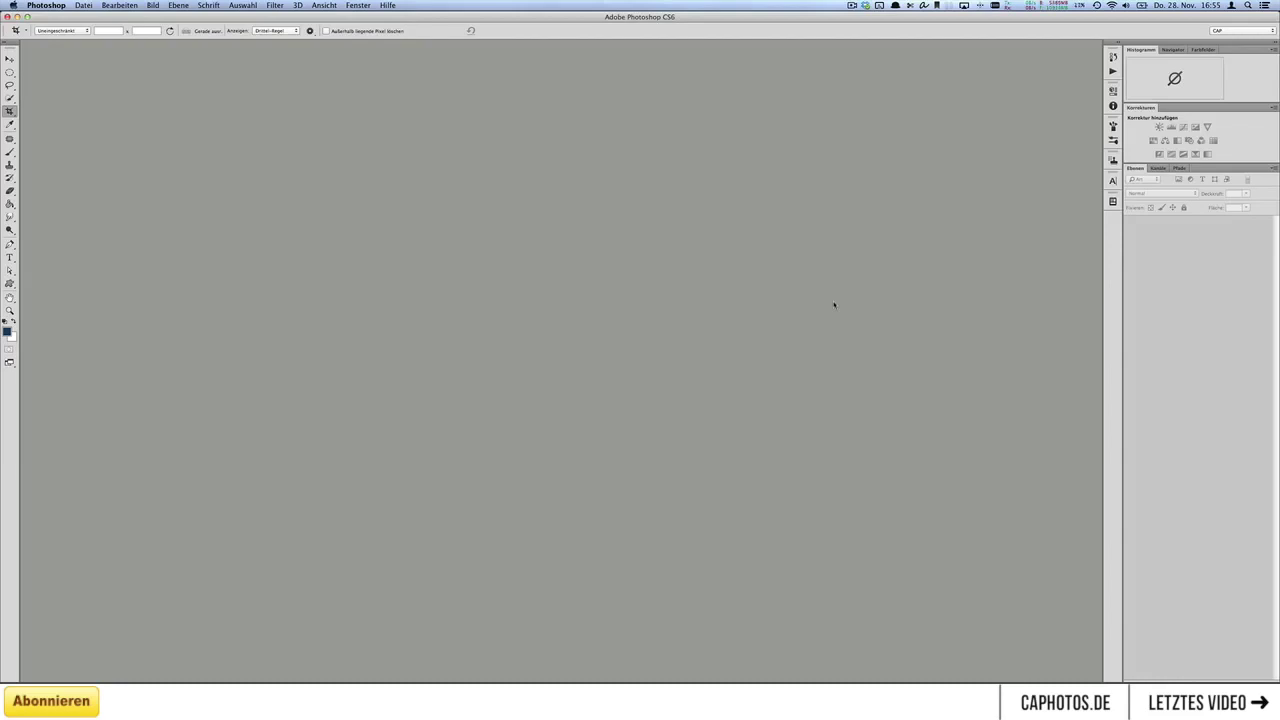
- Hide Photoshop to return to Lightroom, and open 20130919_1730-CAP-0302-PS.psd in Photoshop for editing
click(65, 8)
click(60, 102)
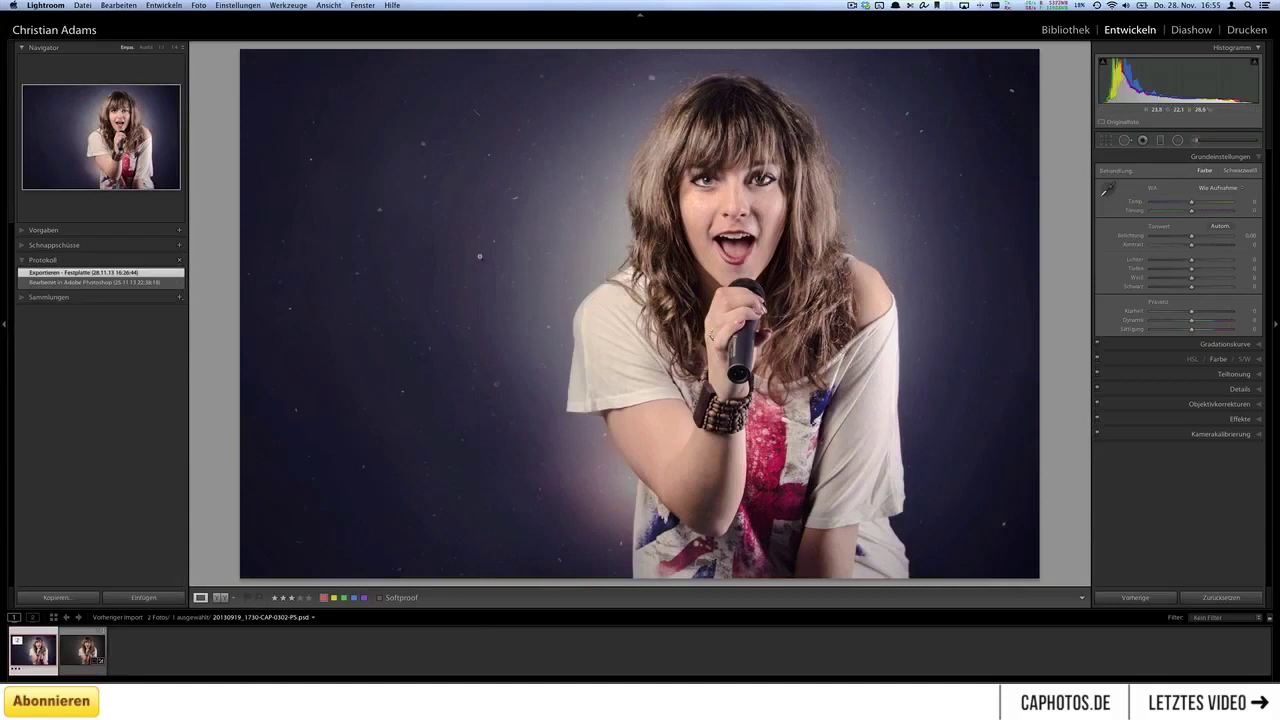
right_click(480, 256)
mouse_move(541, 332)
click(660, 360)
click(722, 279)
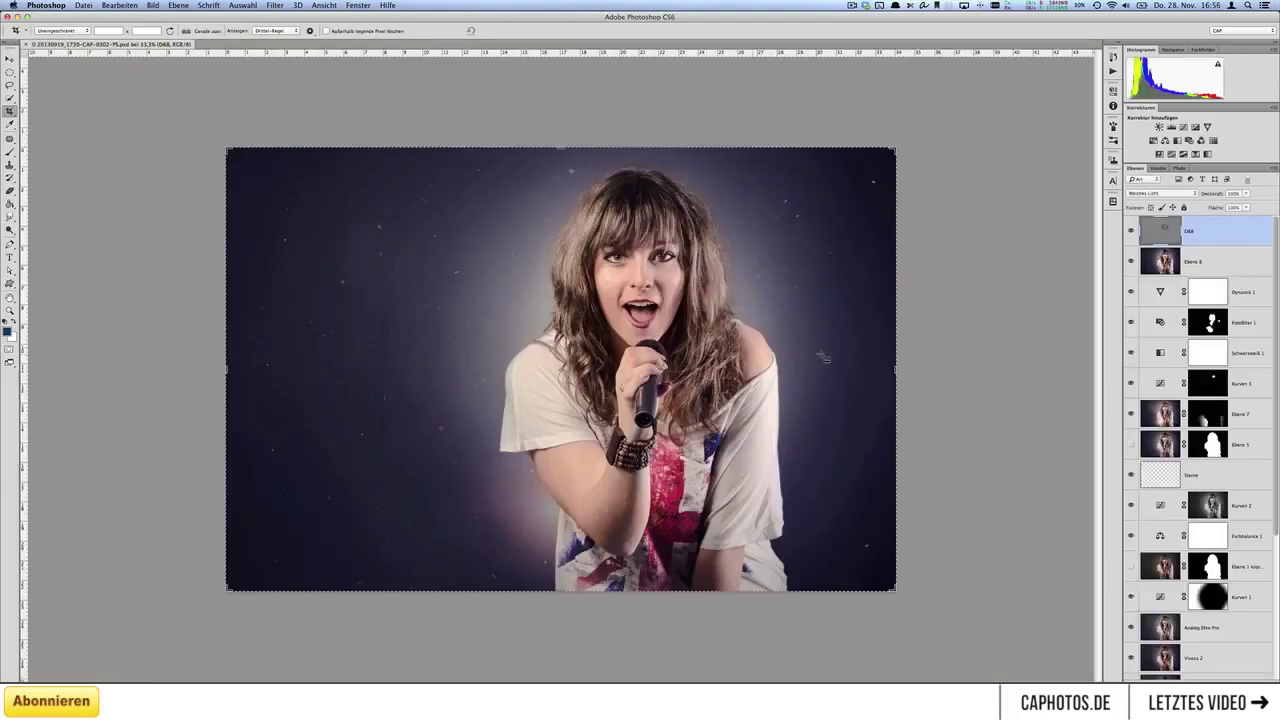
- Select the Hintergrund layer at the base of the layer stack and switch to the Move tool
scroll(1205, 405, down, 5)
click(1170, 656)
key(v)
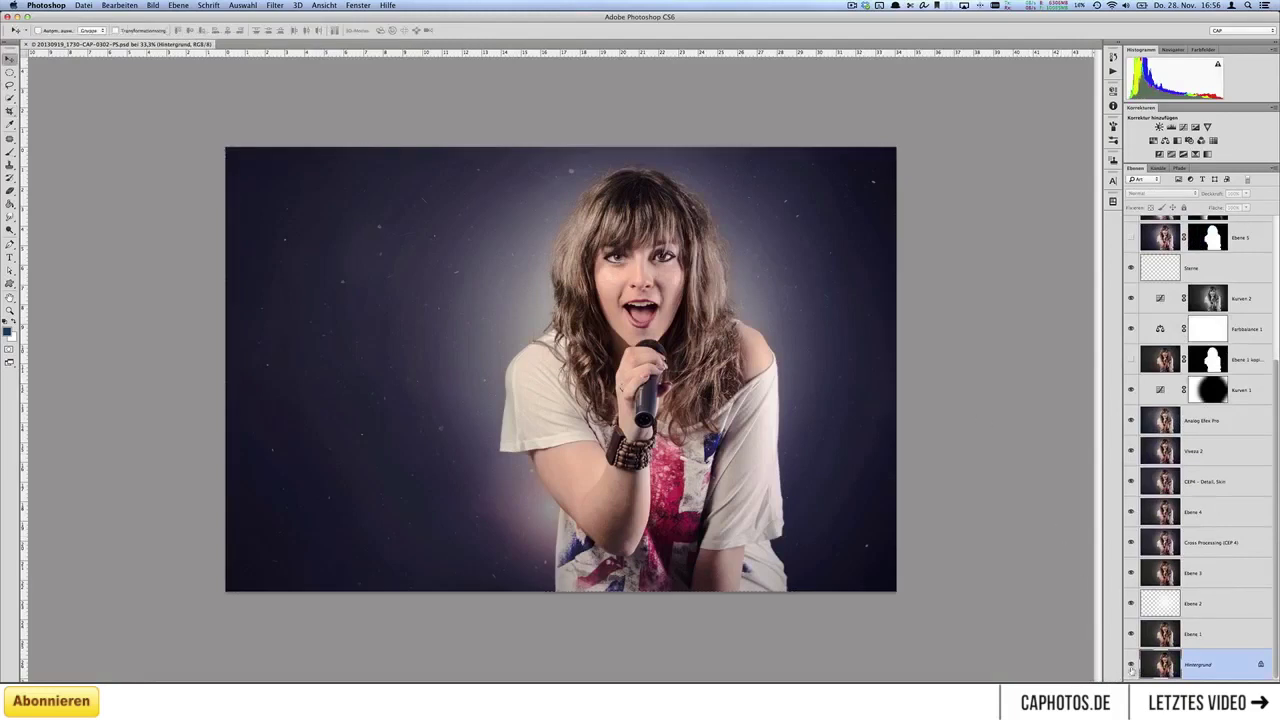
- Show only the Hintergrund layer and look up the filters available in the Nik Collection
alt+click(1131, 664)
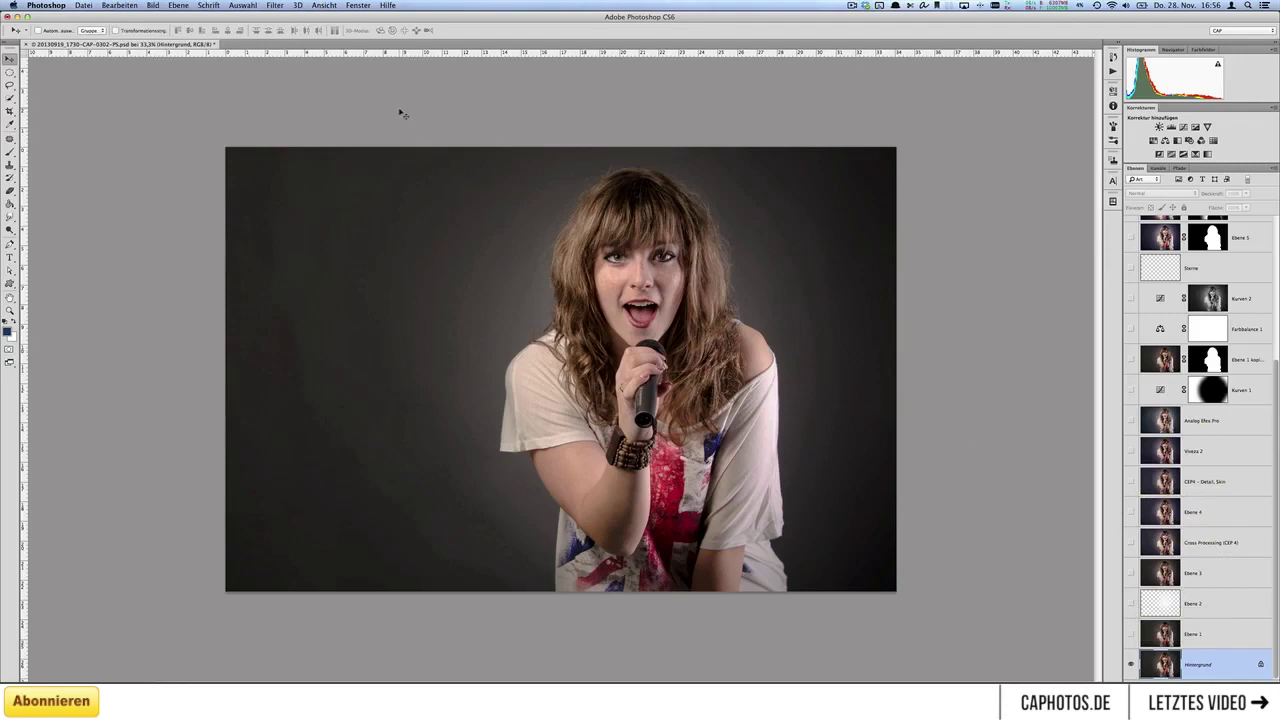
click(275, 5)
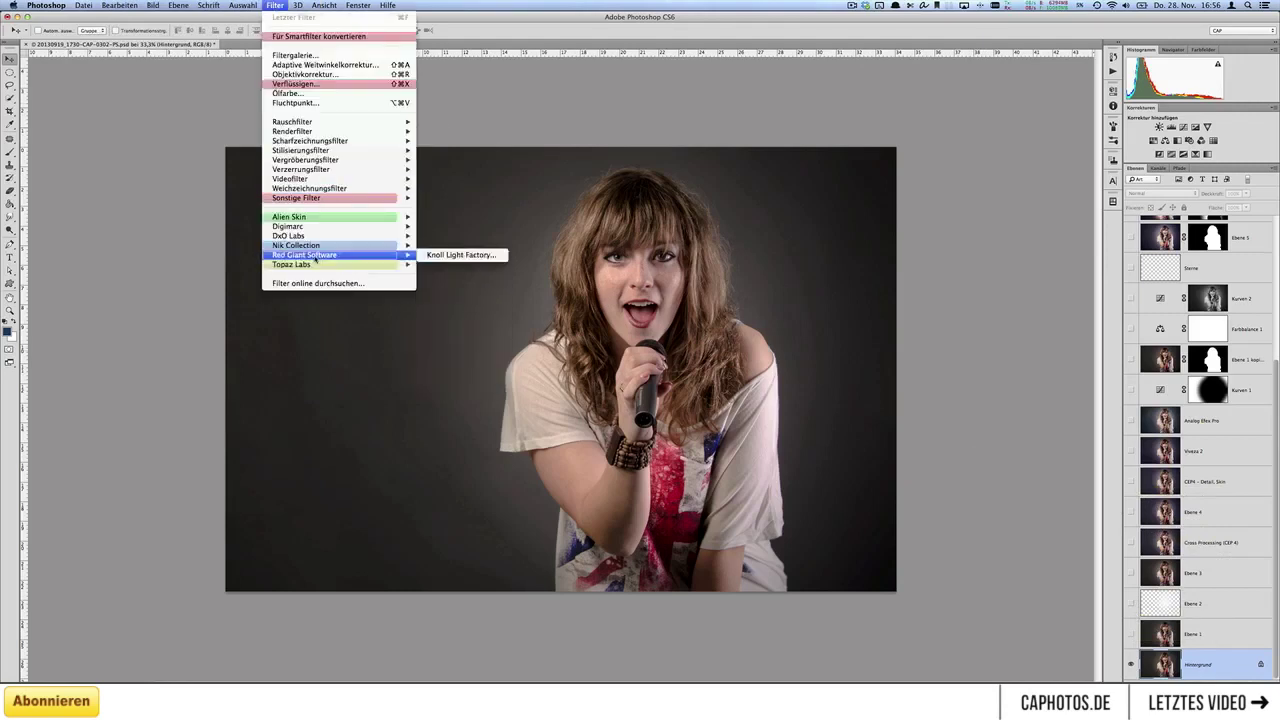
mouse_move(302, 245)
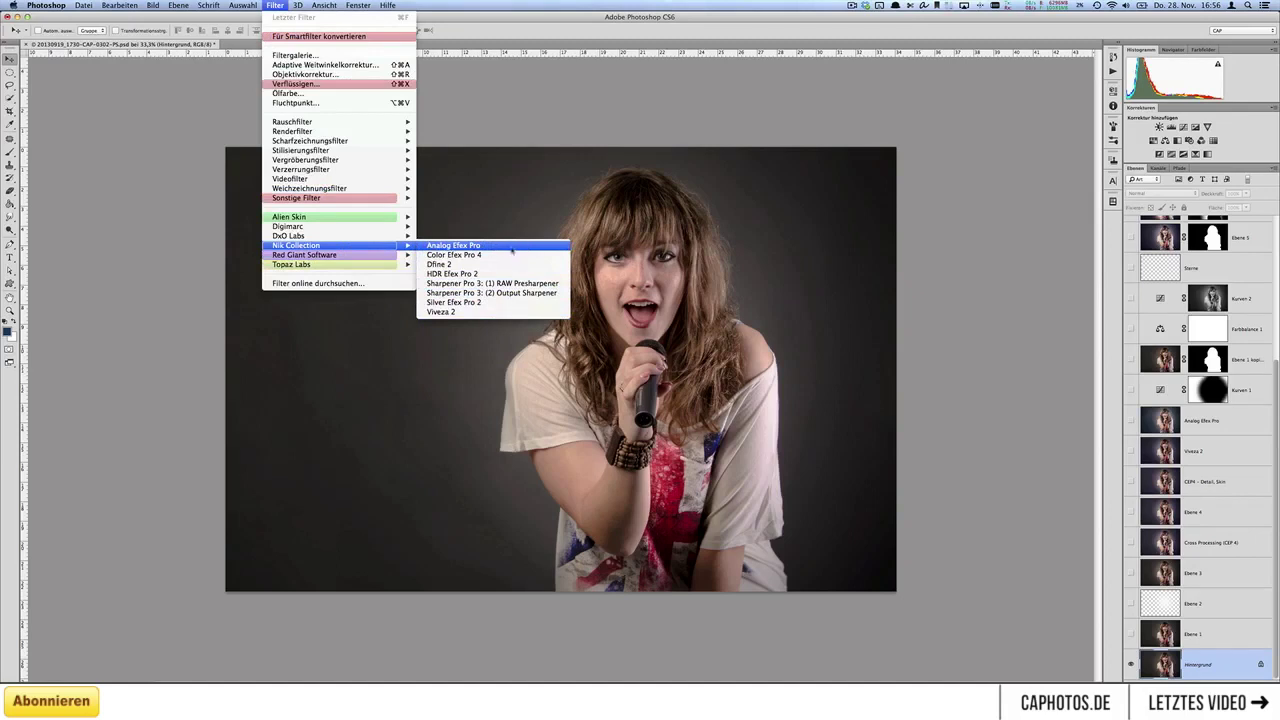
click(438, 247)
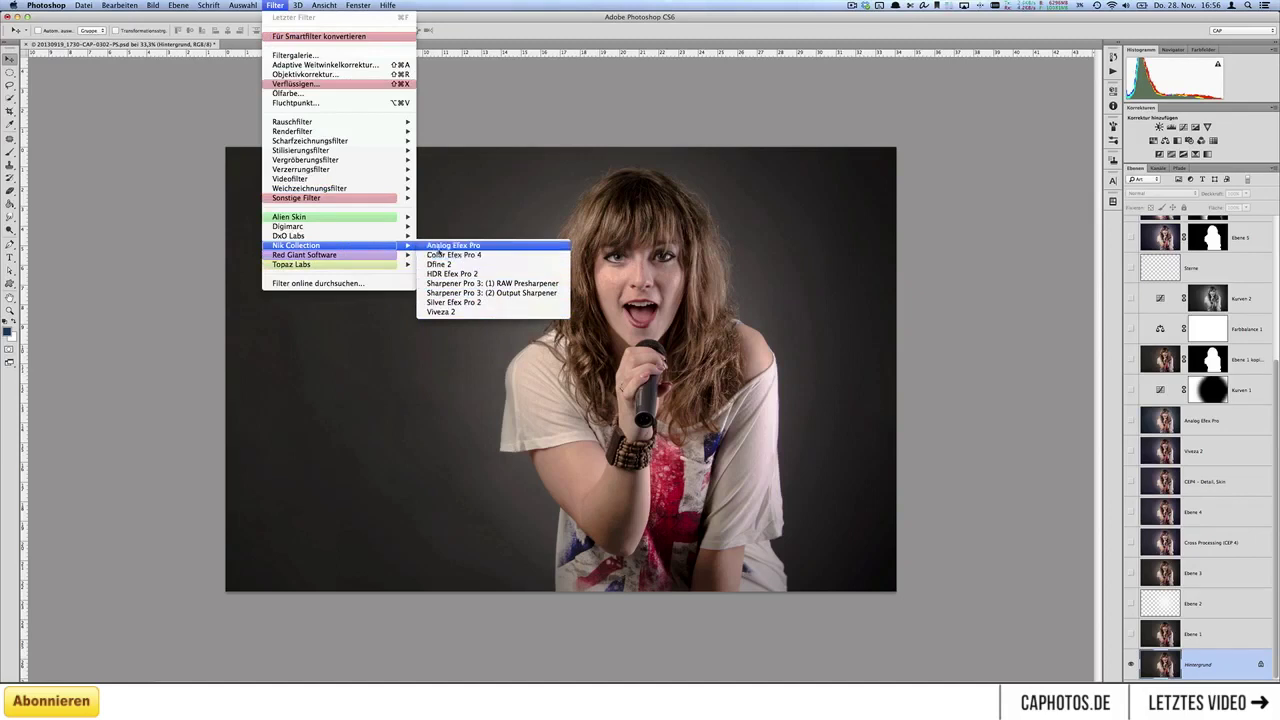
click(494, 247)
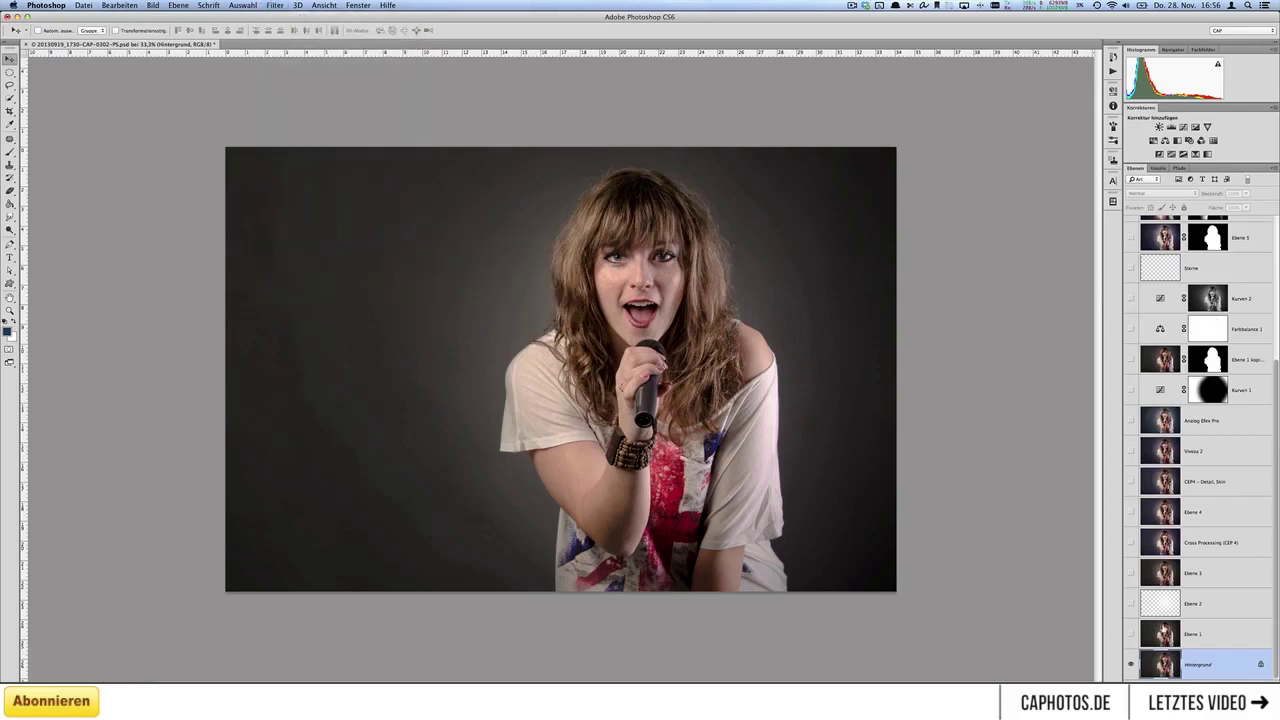
- Show the Ebene 1 and Ebene 3 layers, switching Ebene 3 off and on to compare its effect
click(1131, 635)
click(1158, 361)
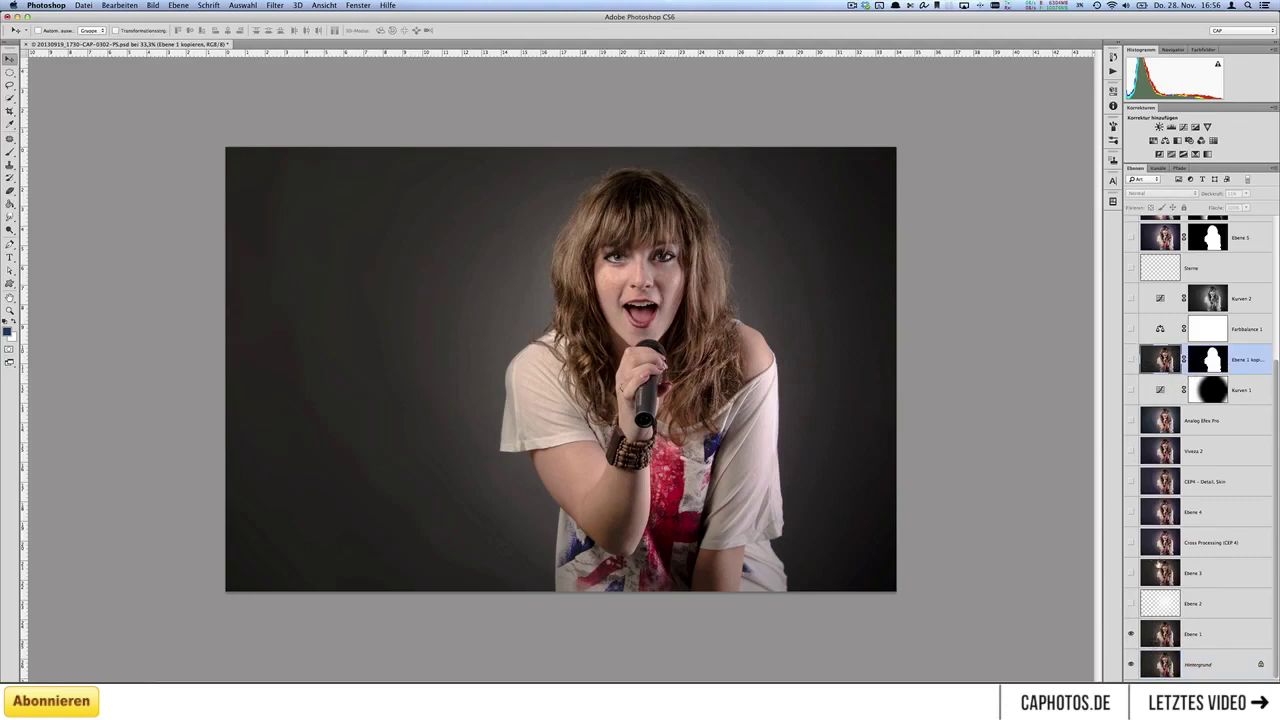
click(1131, 573)
click(1131, 573)
click(1131, 573)
click(1131, 573)
click(1131, 573)
click(1131, 573)
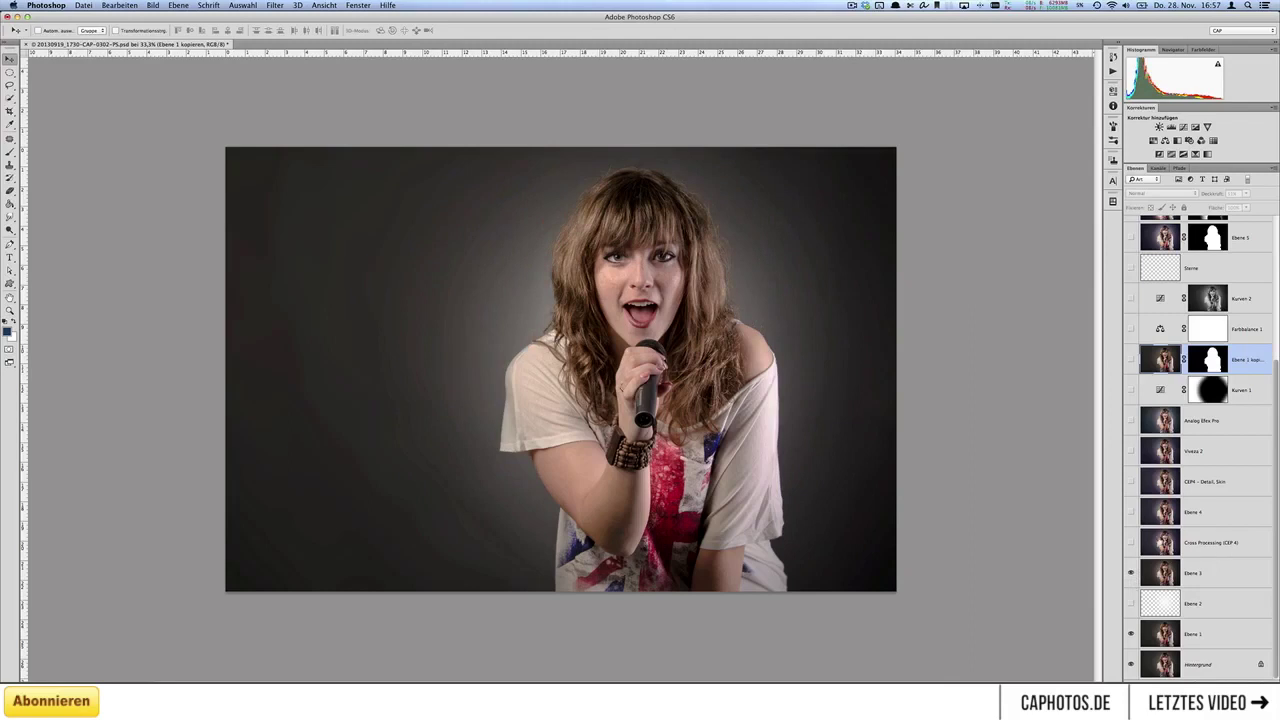
- Show the Cross Processing (CEP 4) and Ebene 4 layers, compare the image with and without Ebene 4, and leave Ebene 4 selected
click(1131, 544)
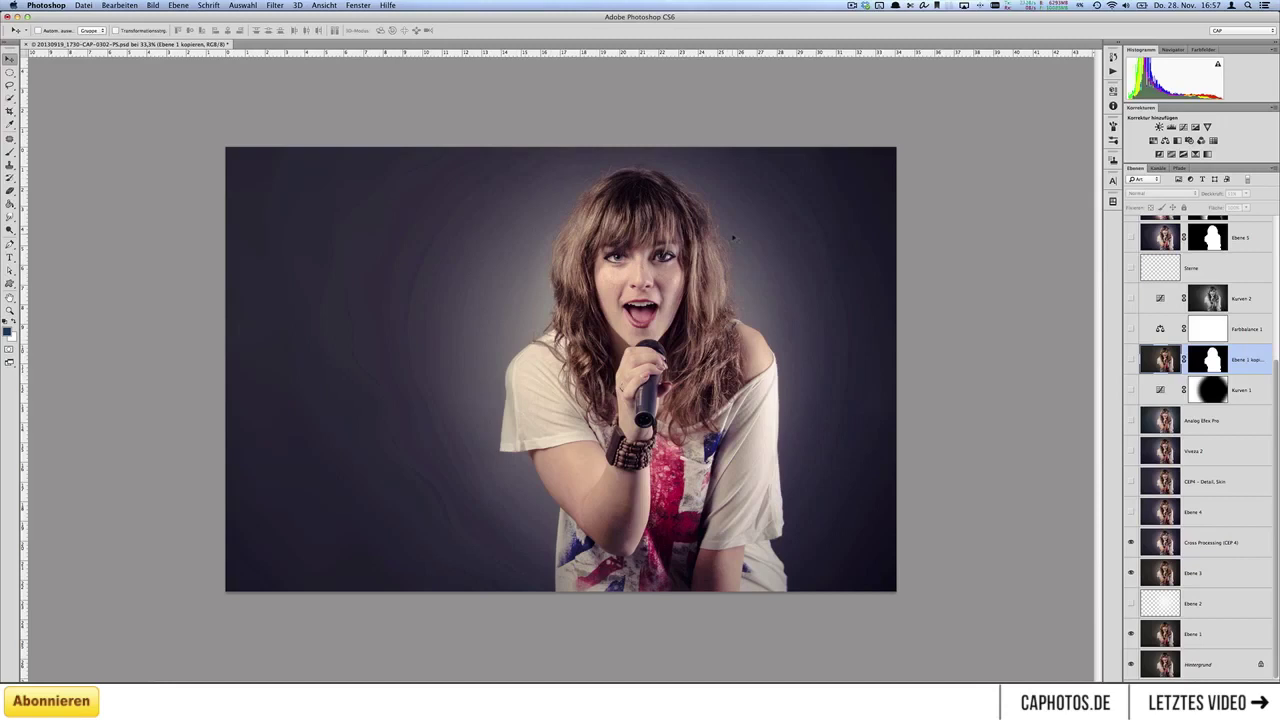
click(1131, 512)
click(1131, 512)
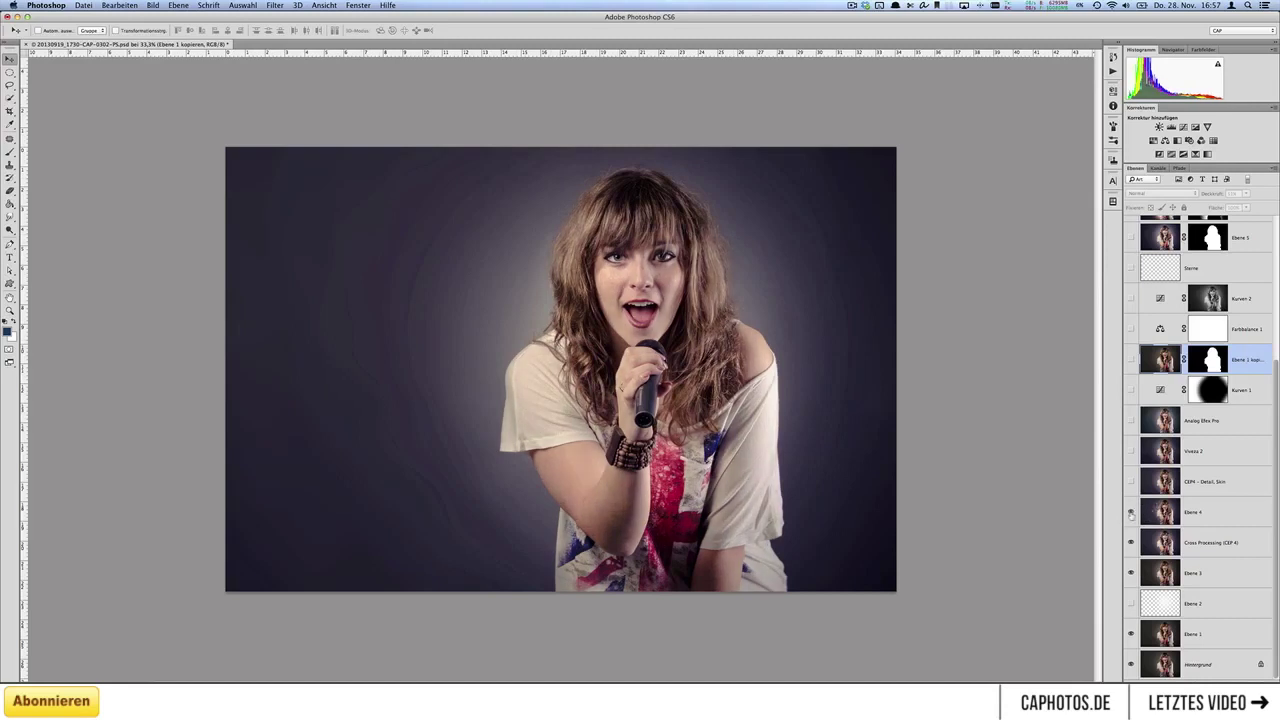
click(1131, 512)
click(1131, 512)
click(1131, 513)
click(1131, 513)
click(1131, 513)
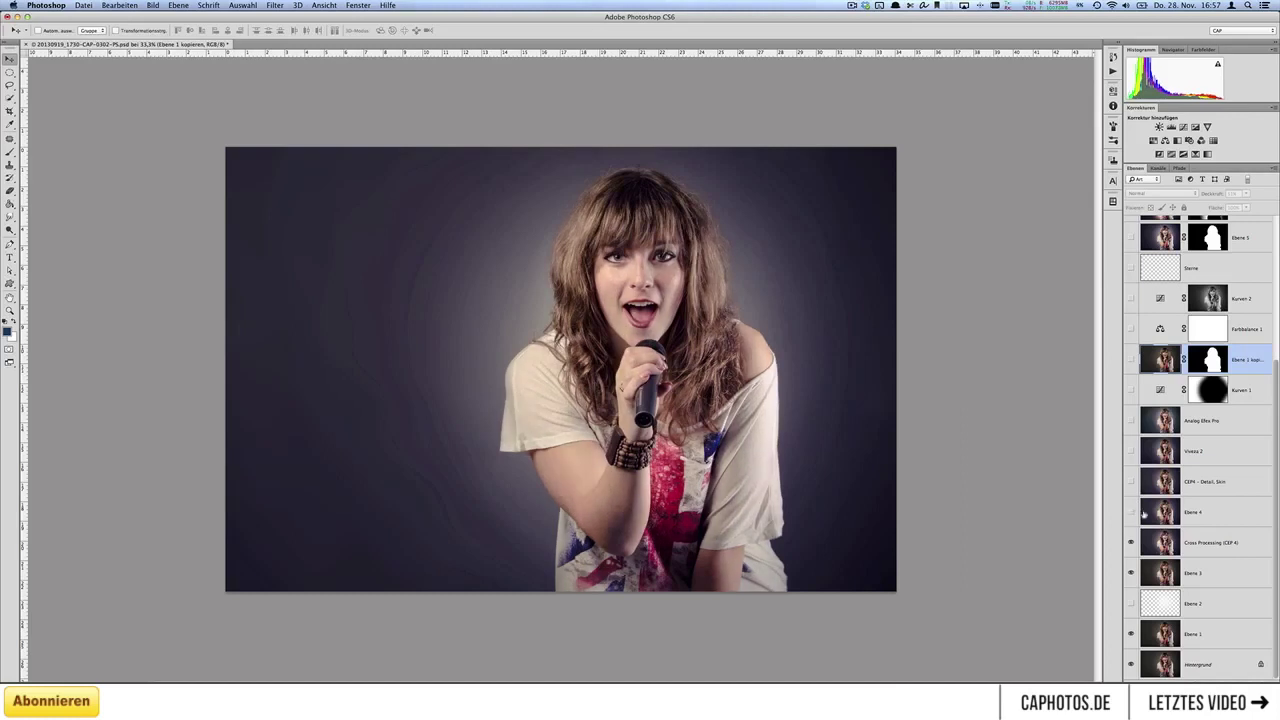
click(1131, 513)
click(1150, 510)
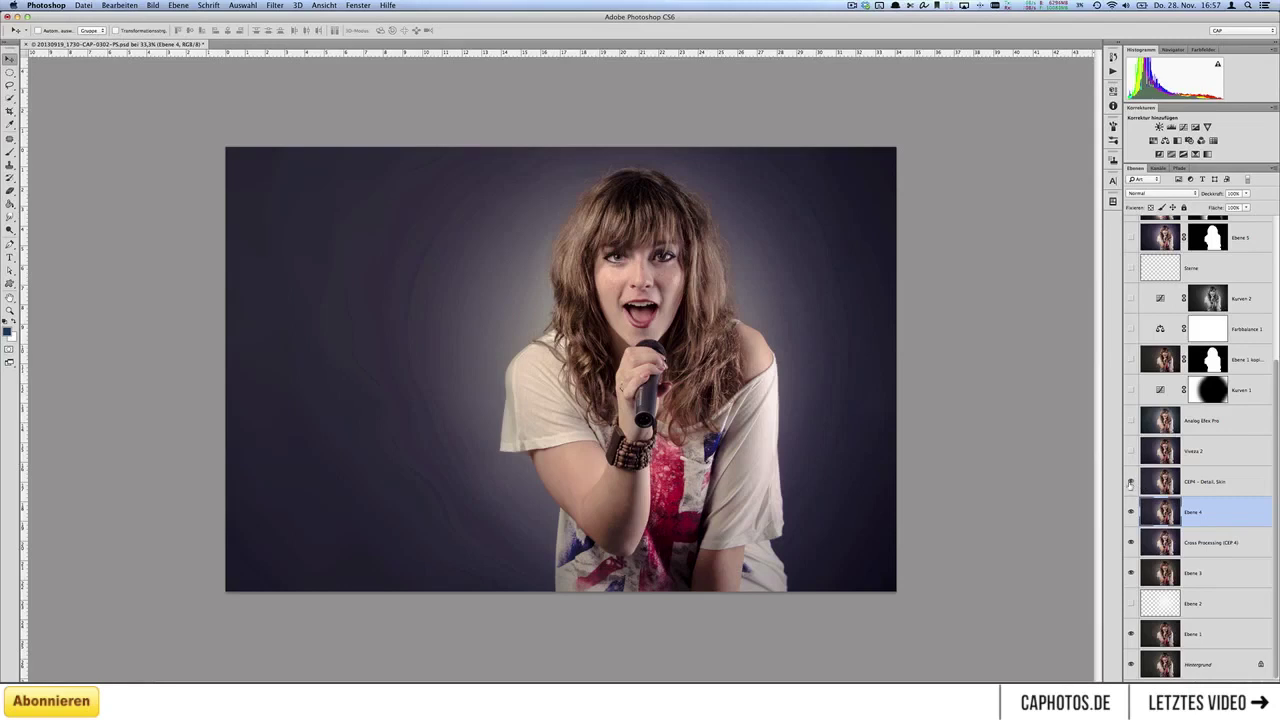
- Show the CEP4 - Detail, Skin layer and the Viveza 2 layer above it
click(1130, 483)
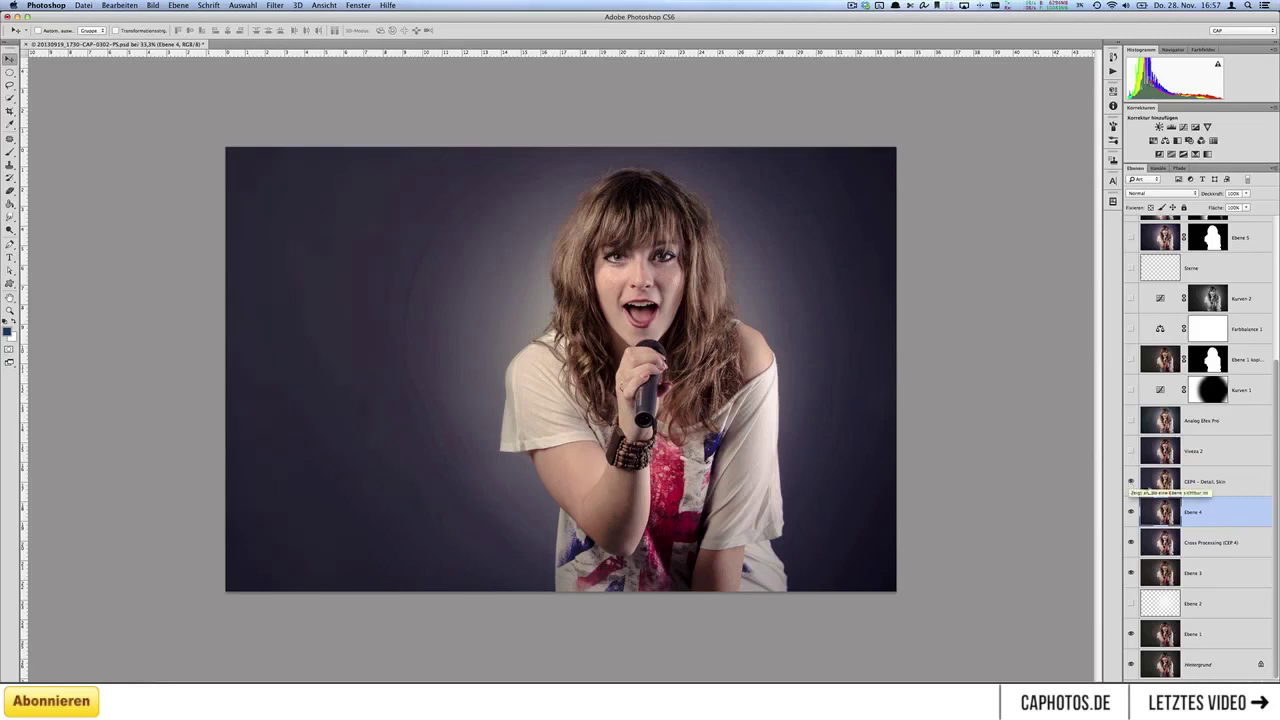
click(1210, 482)
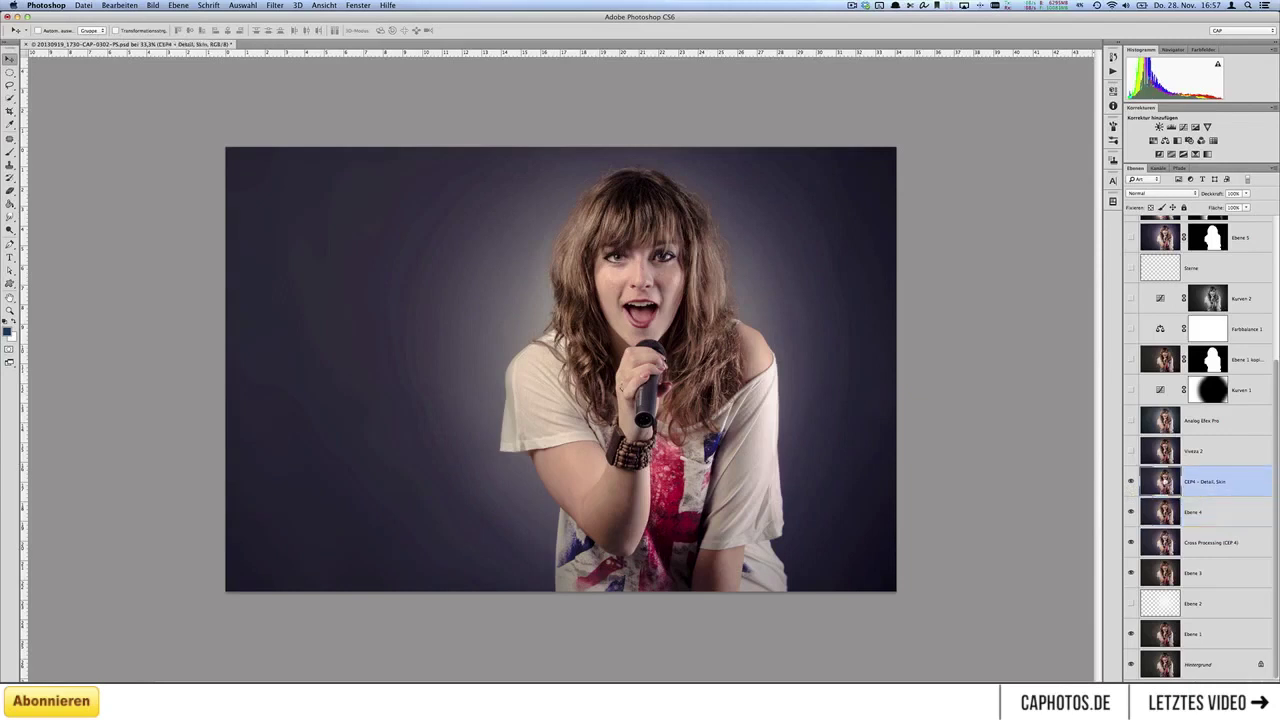
click(1131, 452)
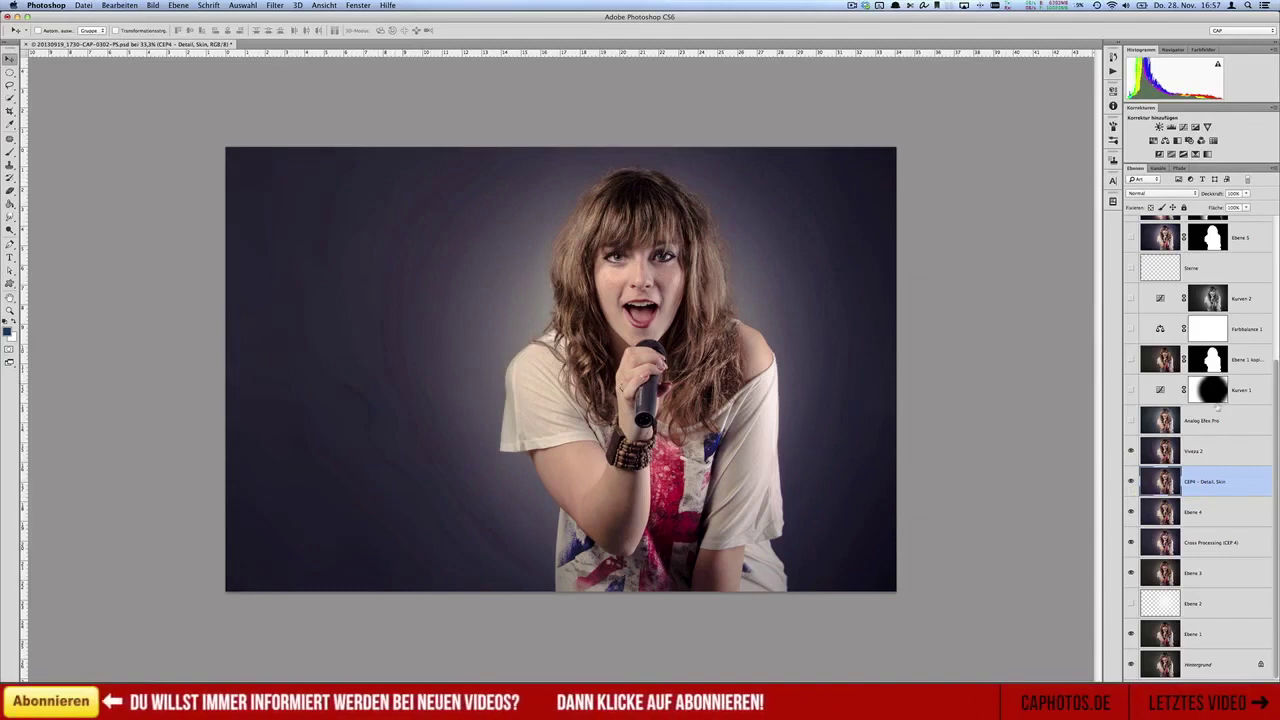
- Select the Analog Efex Pro layer and toggle its visibility to compare its effect, leaving it shown
click(1143, 424)
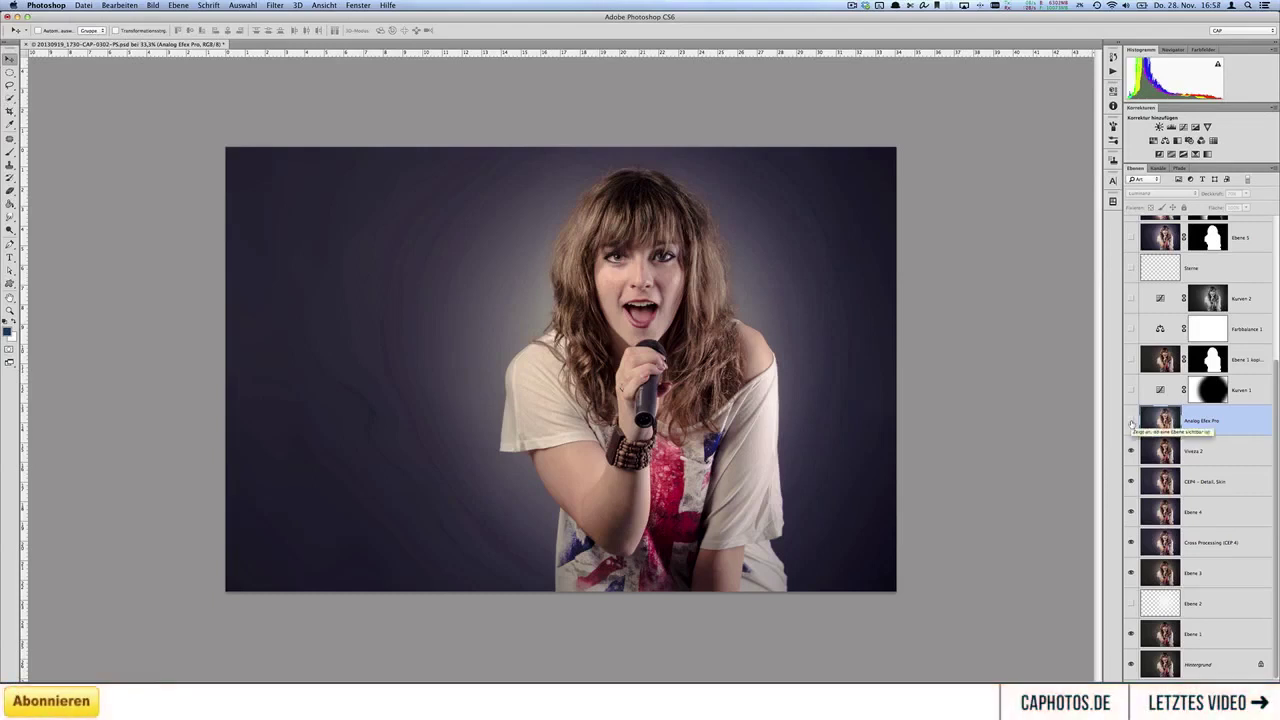
click(1131, 421)
click(1131, 421)
click(1131, 421)
click(1131, 421)
click(1131, 421)
click(1131, 421)
click(1131, 421)
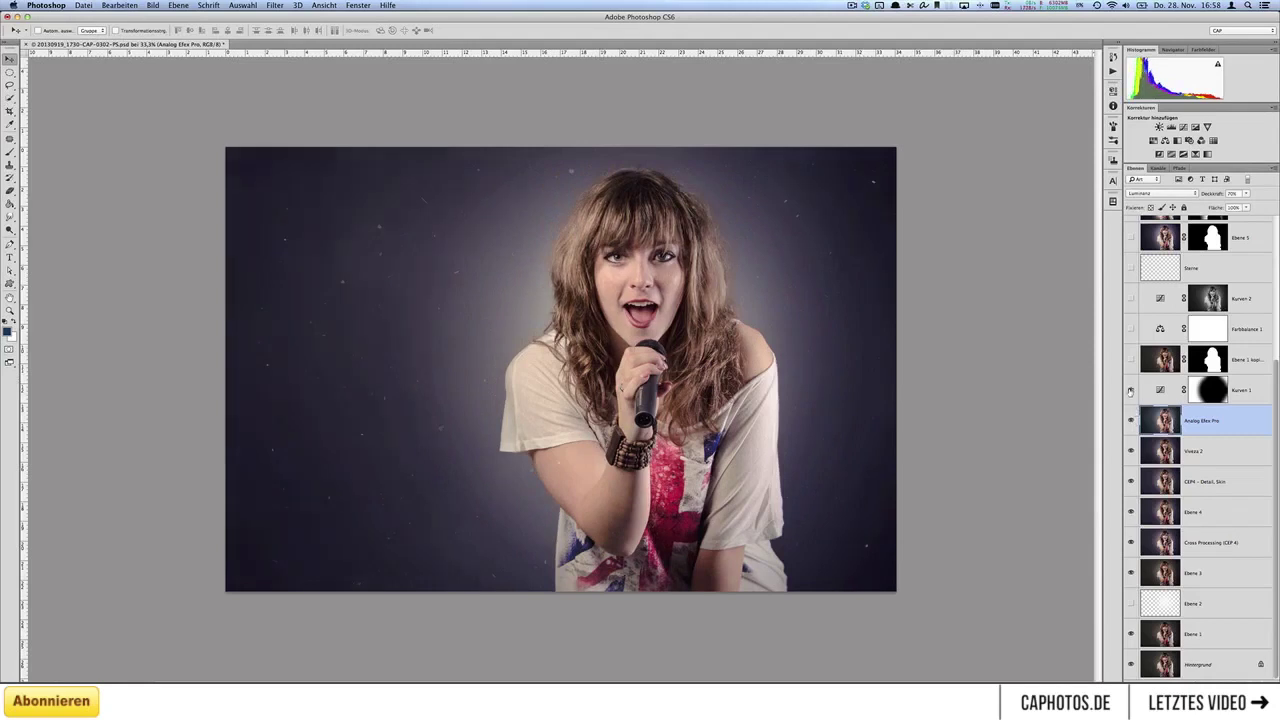
- Show the Kurven 1, Farbbalance 1, Kurven 2 and Sterne layers, leaving the masked copy of Ebene 1 hidden
click(1131, 391)
scroll(1273, 383, up, 1)
click(1139, 387)
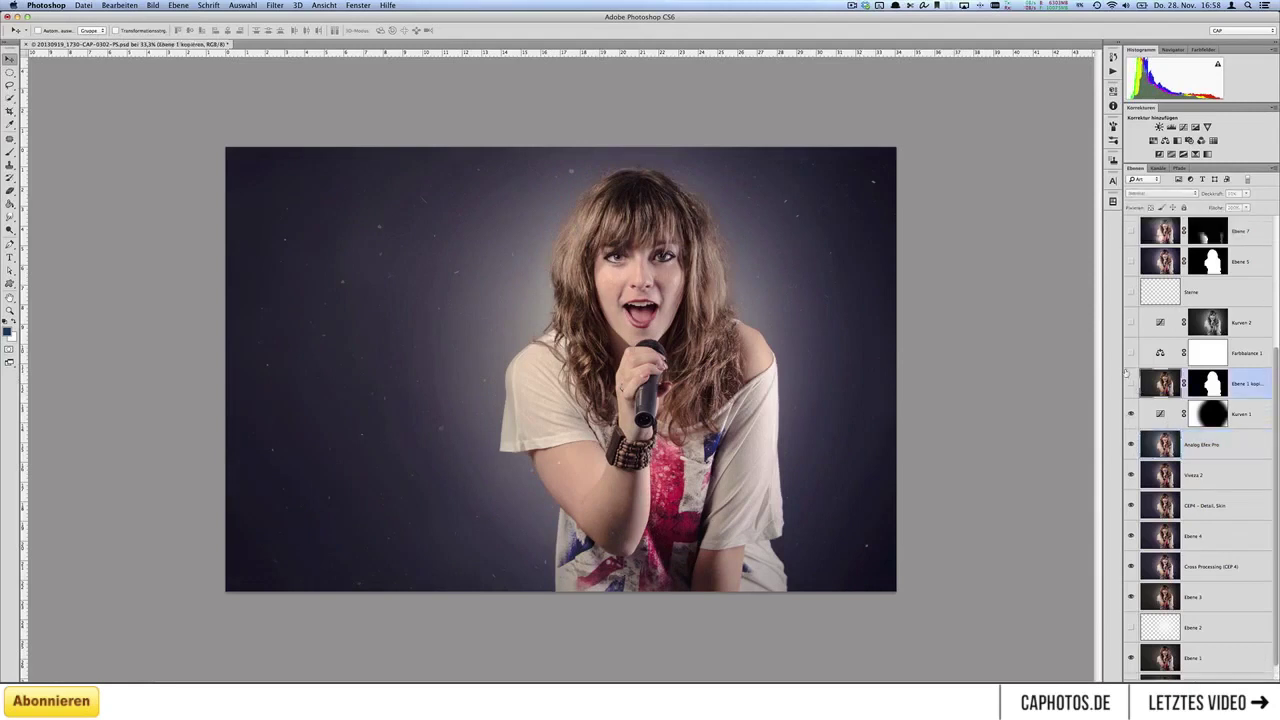
click(1132, 352)
click(1132, 322)
click(1132, 322)
click(1132, 322)
scroll(1275, 362, up, 1)
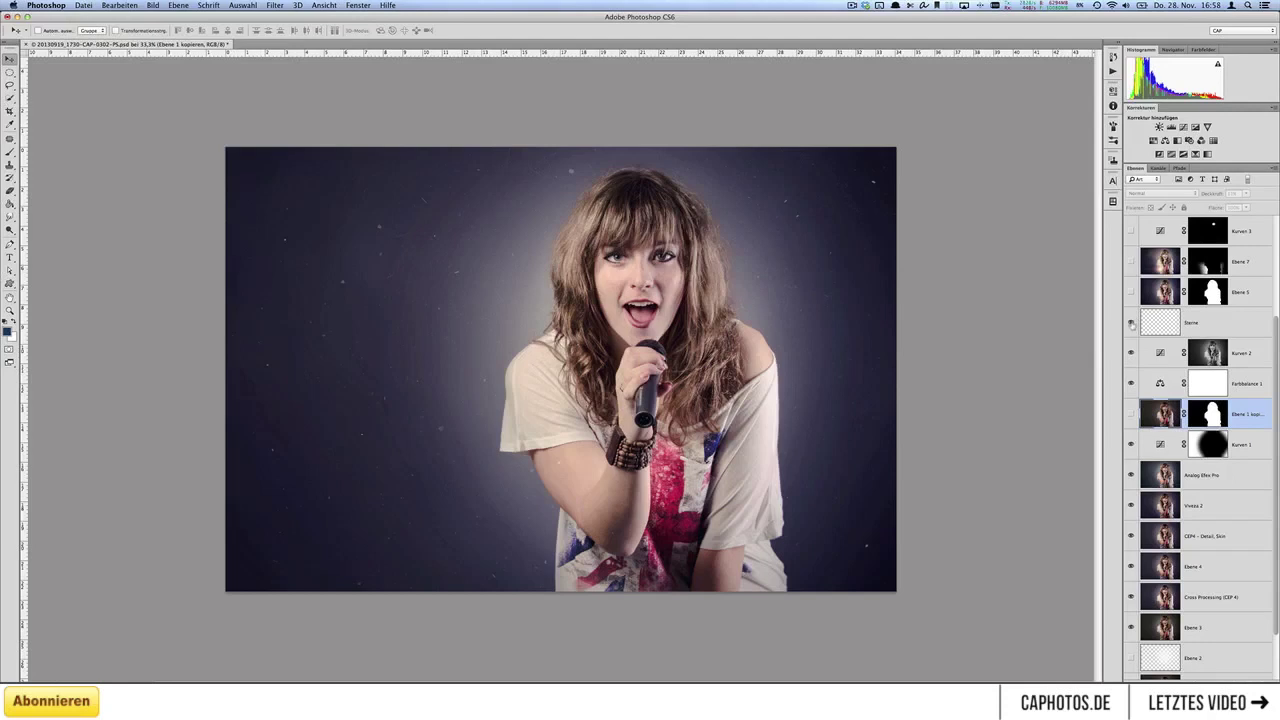
- Show the Ebene 5, Ebene 7 and Kurven 3 layers, toggling Ebene 7 and Kurven 3 to compare their effects
drag(1274, 332, 1265, 245)
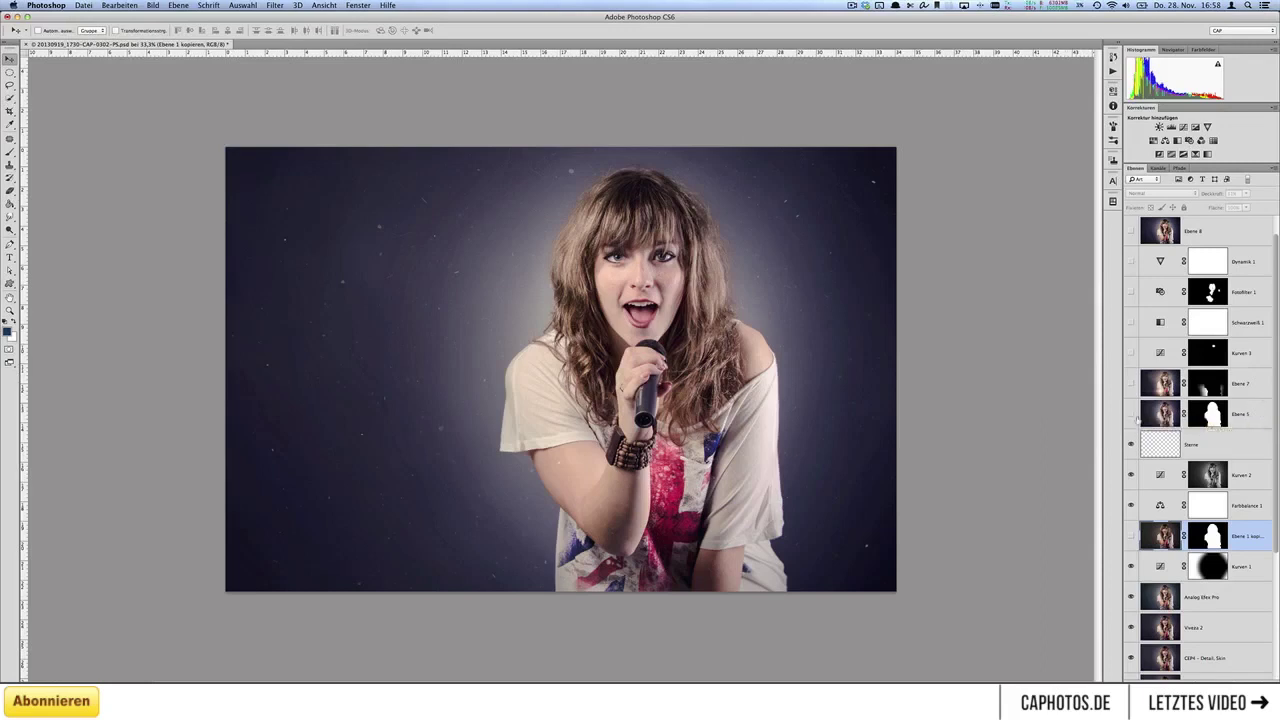
click(1132, 414)
click(1130, 384)
click(1130, 384)
click(1130, 384)
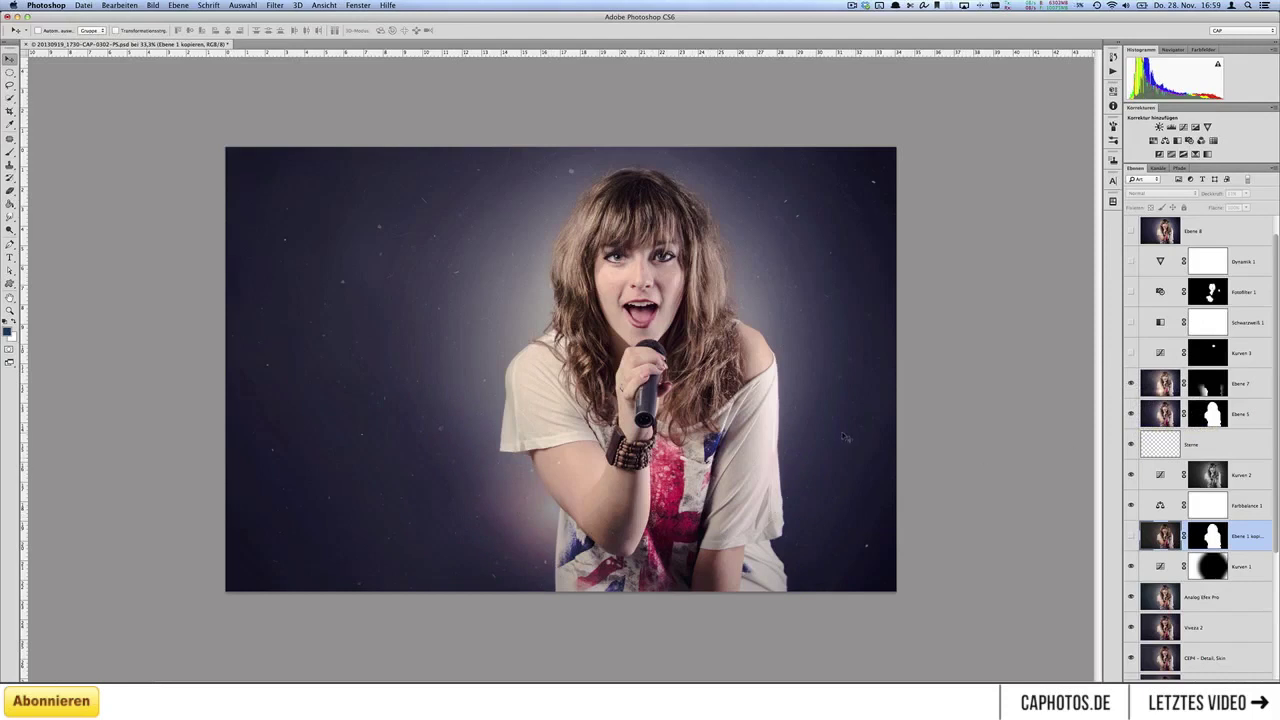
click(1131, 354)
click(1131, 354)
click(1131, 354)
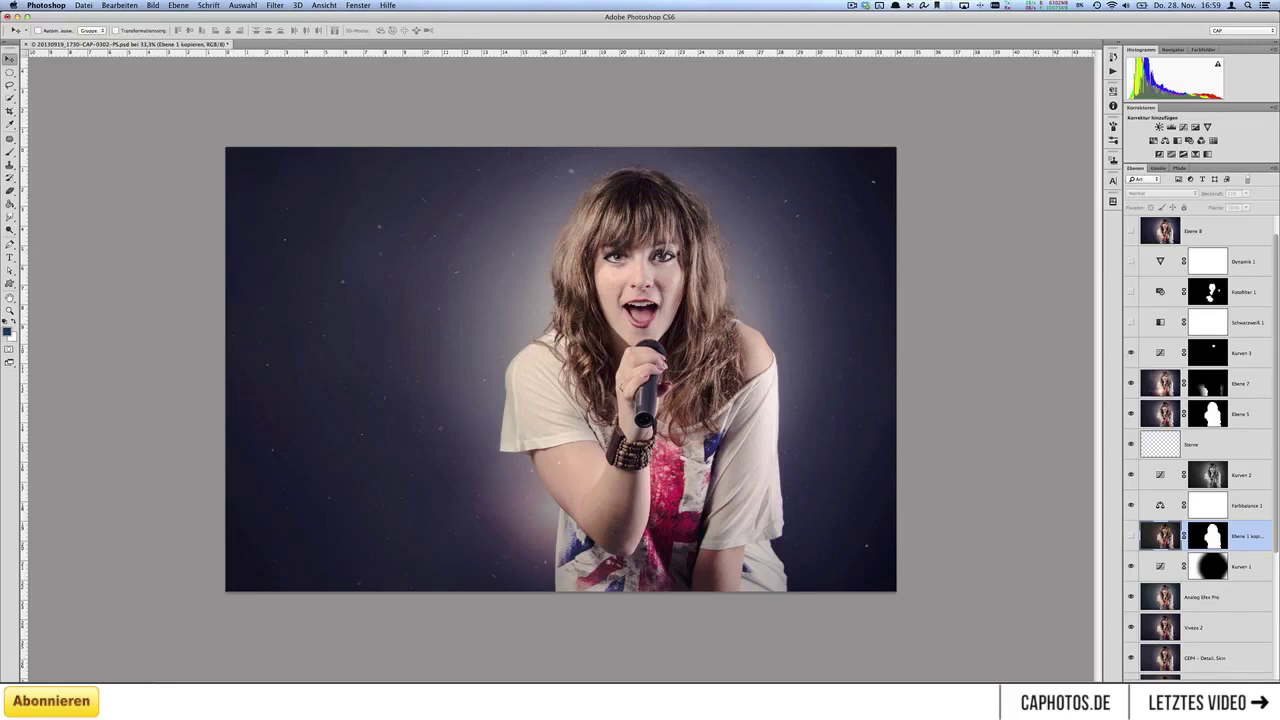
- Compare the image with and without the Schwarzweiß 1 adjustment, leaving that layer selected and hidden
click(1131, 322)
click(1131, 322)
click(1131, 322)
click(1148, 322)
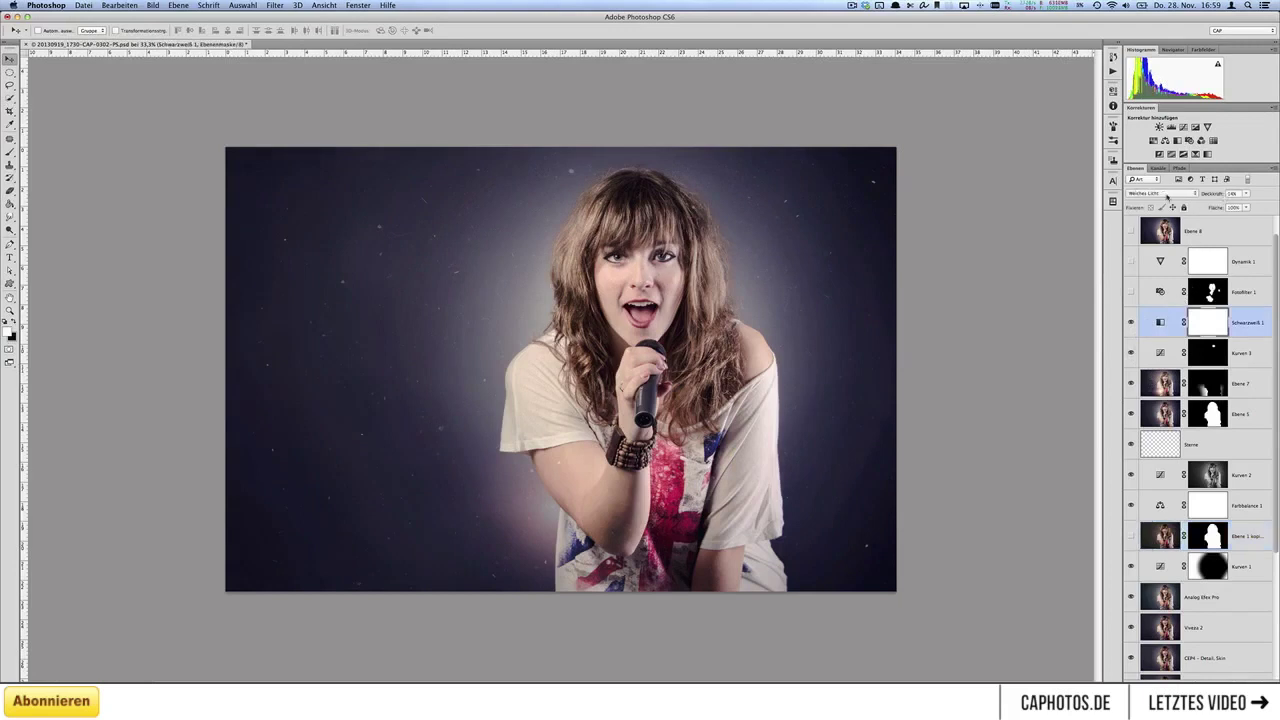
click(1131, 322)
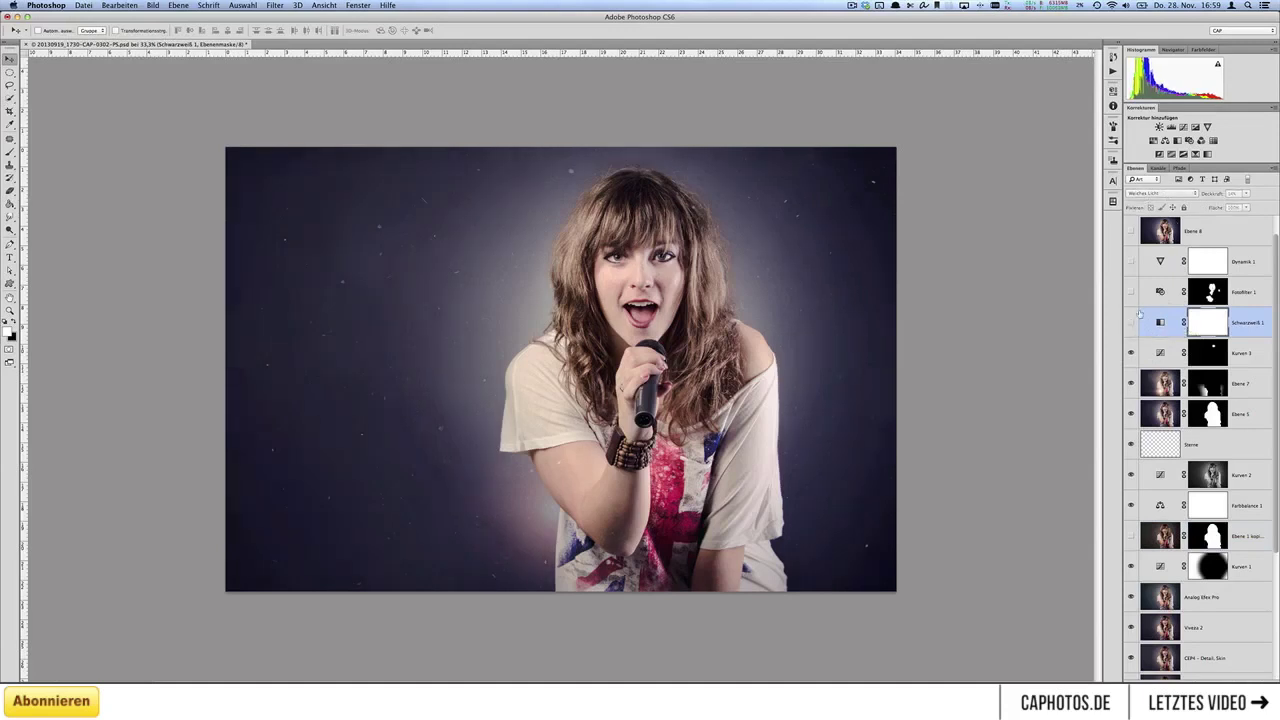
- Add a black-and-white adjustment layer above Schwarzweiß 1, blend it with Weiches Licht, and compare its effect
click(1180, 140)
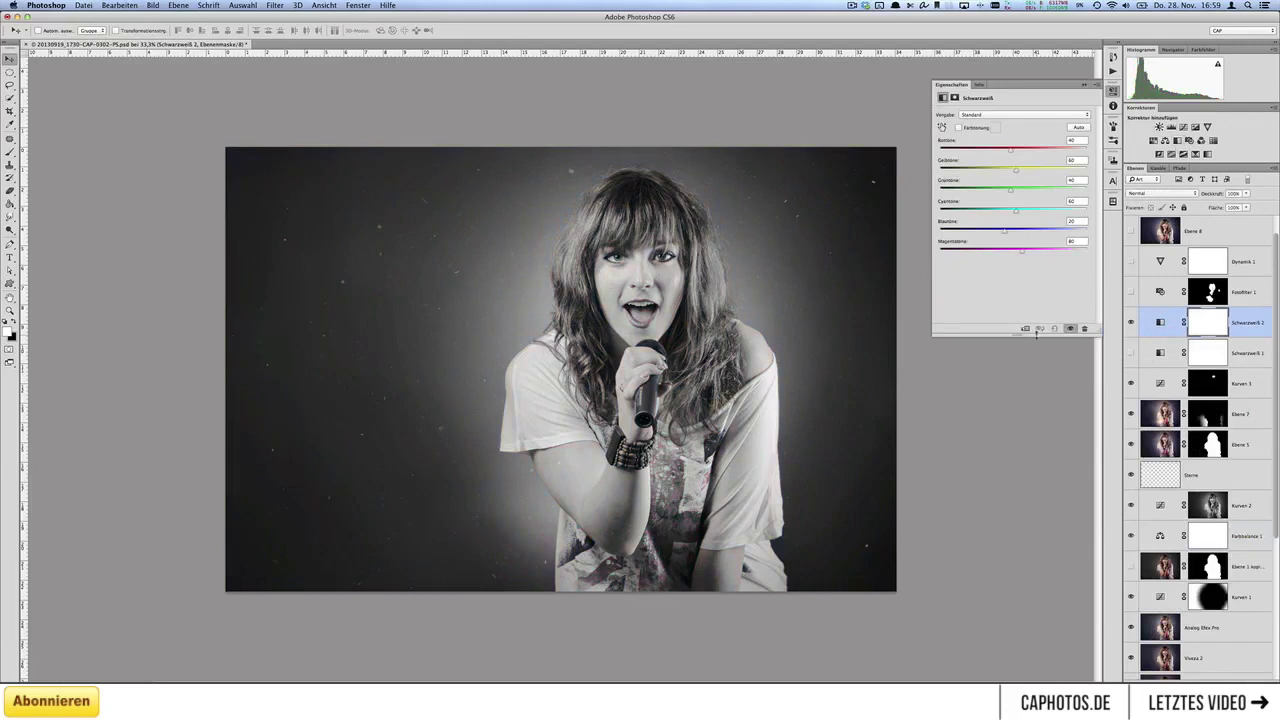
click(1157, 196)
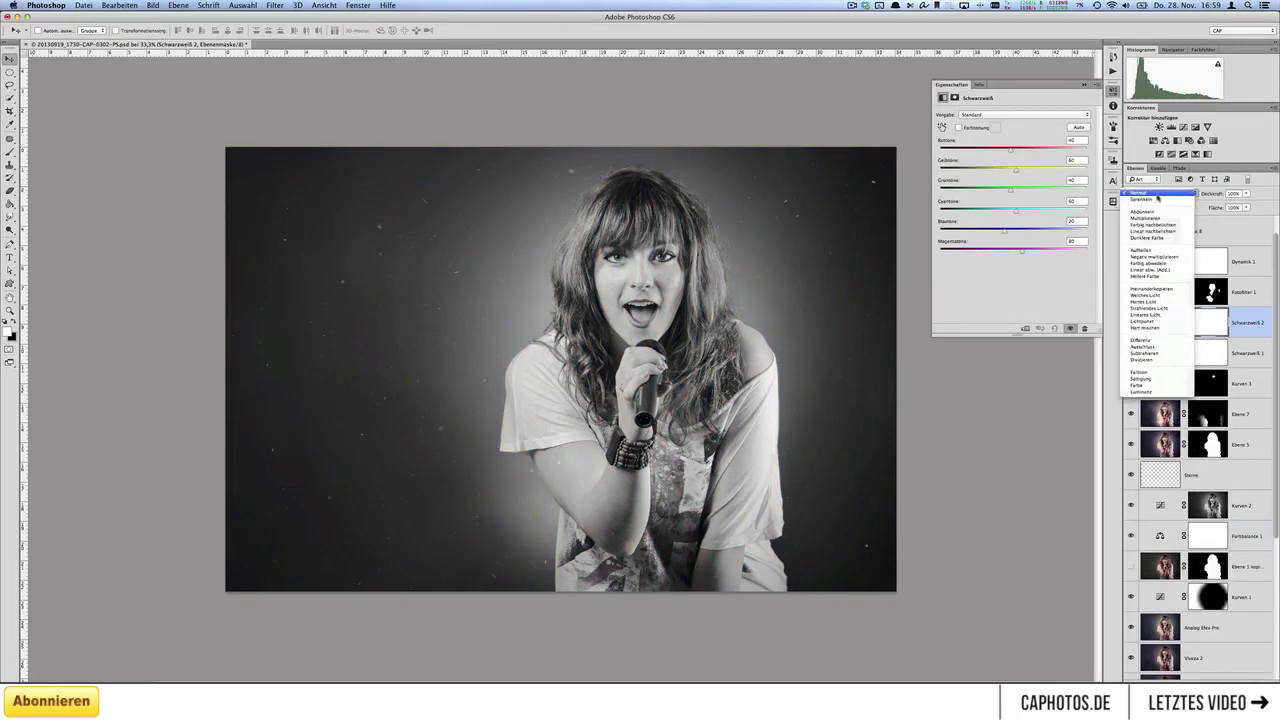
click(1151, 297)
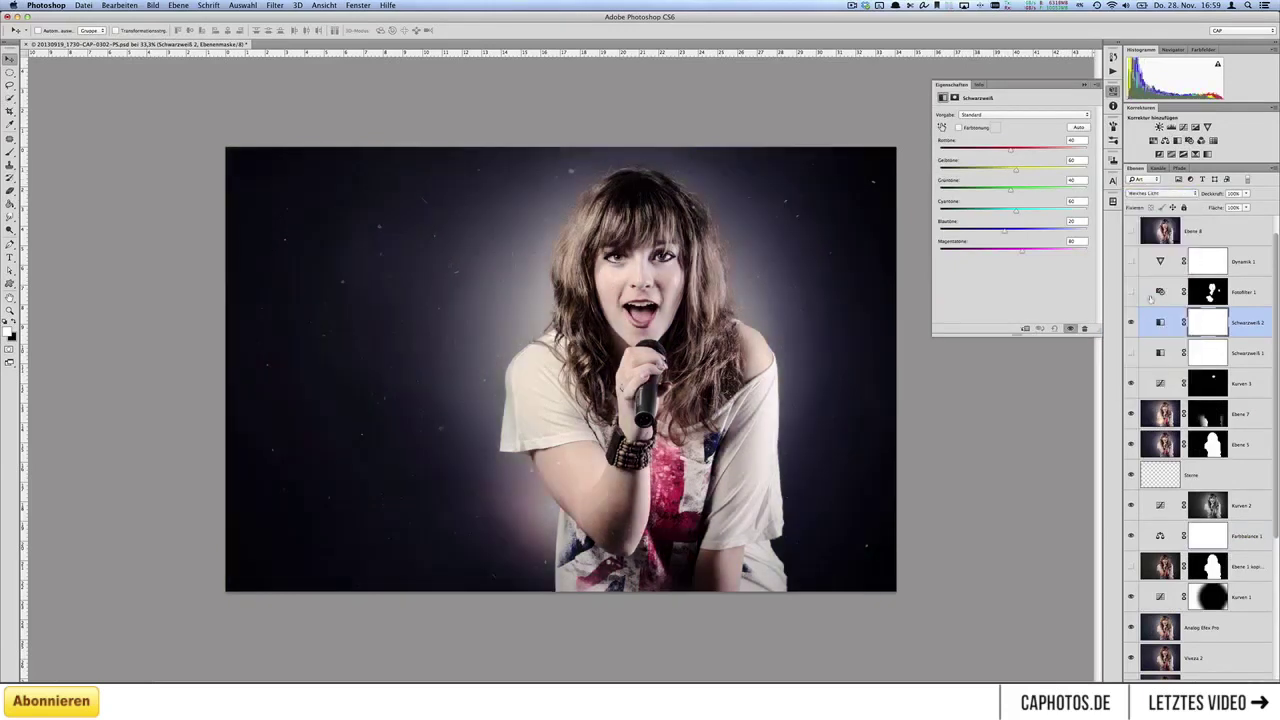
click(1131, 323)
click(1131, 323)
- Try a reduced opacity on the new black-and-white adjustment, compare its effect, and delete that layer
drag(1212, 196, 1112, 198)
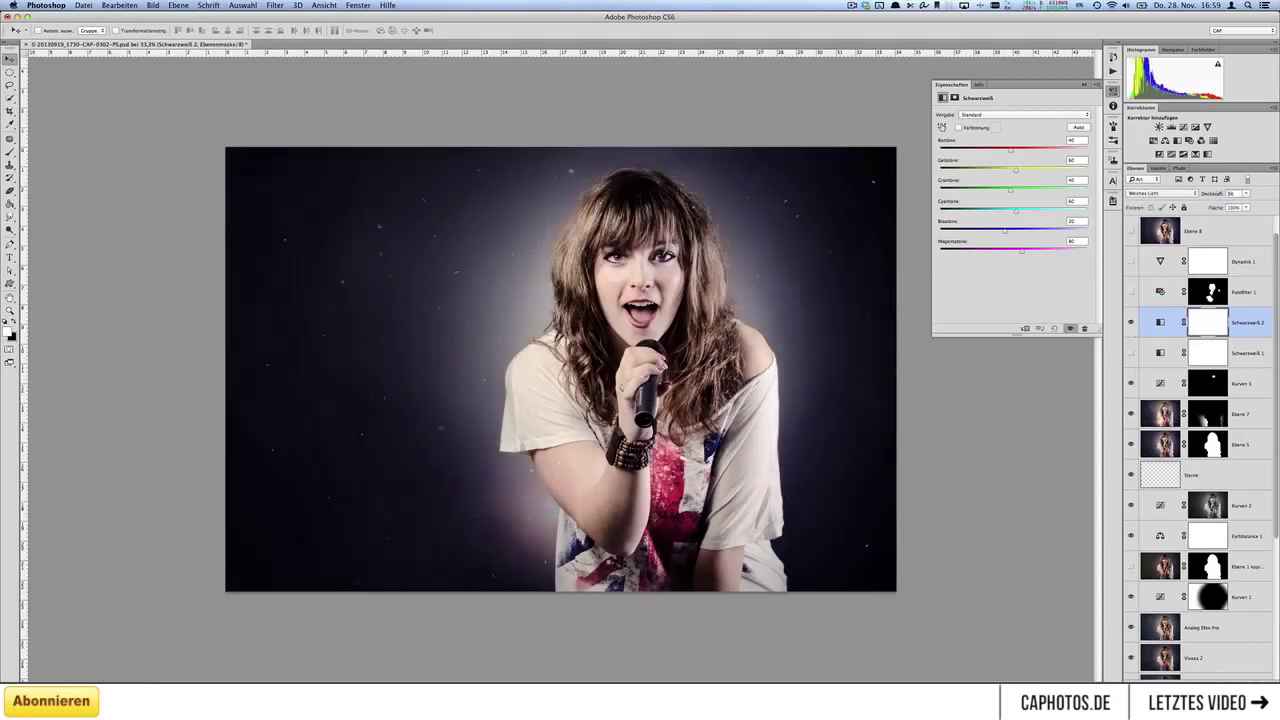
drag(1193, 193, 1213, 197)
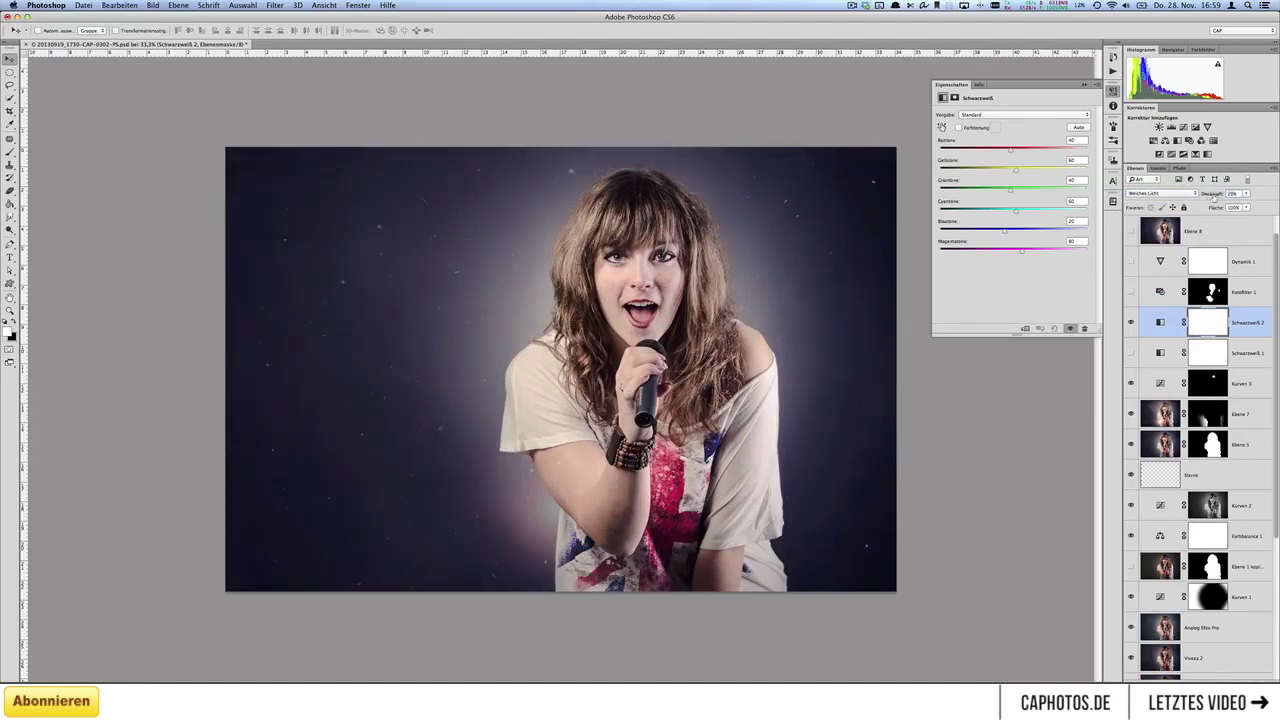
click(1131, 323)
click(1131, 323)
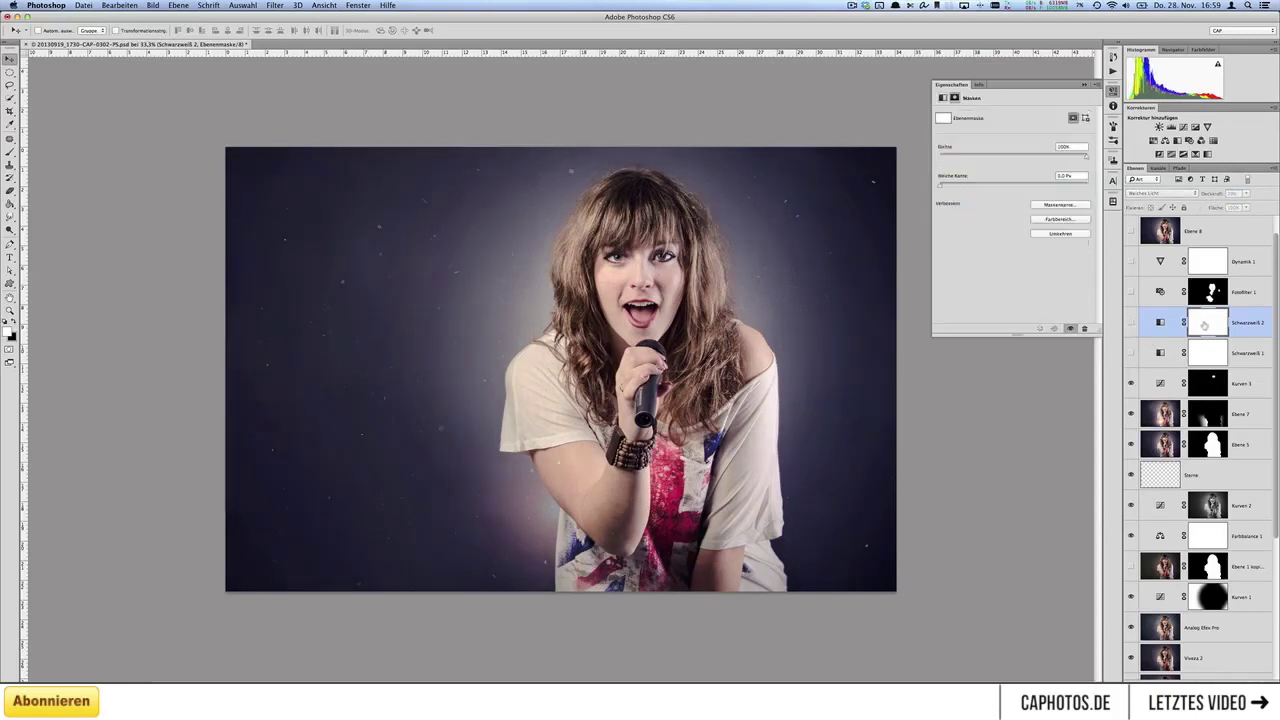
key(BackSpace)
- Show the Schwarzweiß 1 and Fotofilter 1 layers and set the Fotofilter 1 opacity to 62%
click(1131, 323)
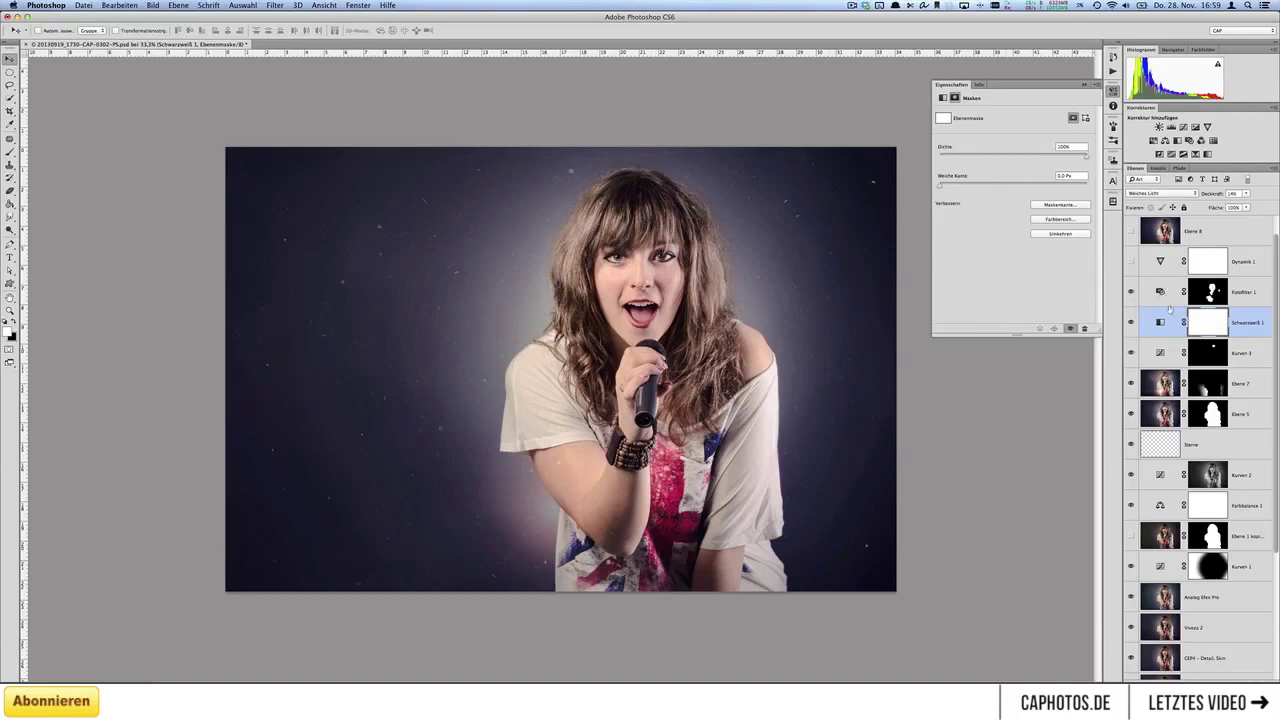
click(1164, 290)
drag(1214, 196, 1218, 197)
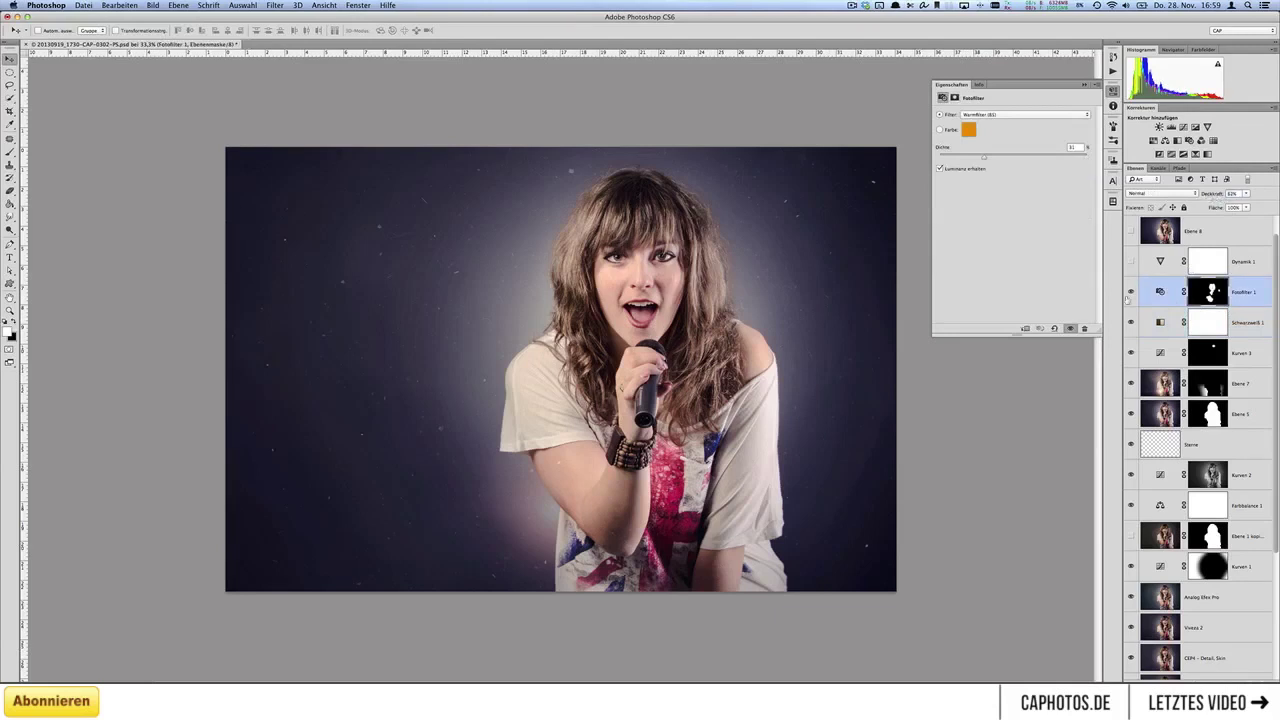
key(6)
key(2)
- Show the Dynamik 1 and D&B layers, toggling D&B to compare the dodge-and-burn effect
click(1131, 262)
scroll(1222, 262, up, 1)
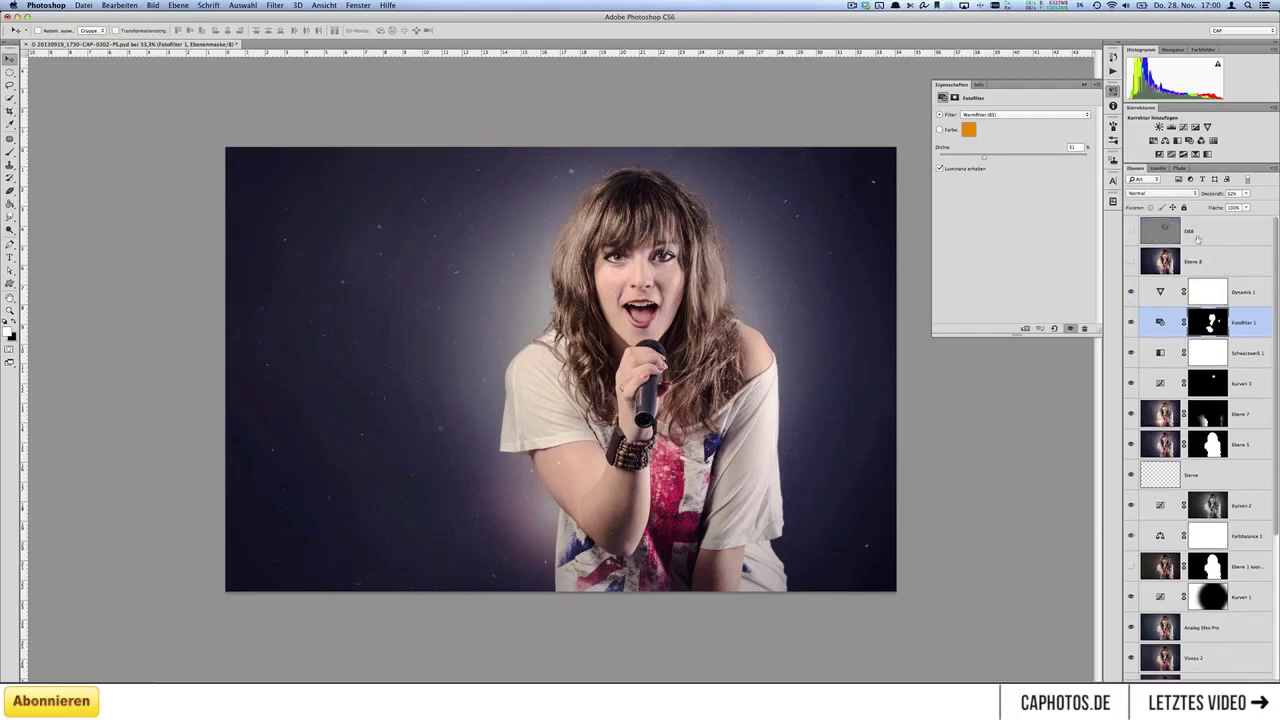
click(1131, 232)
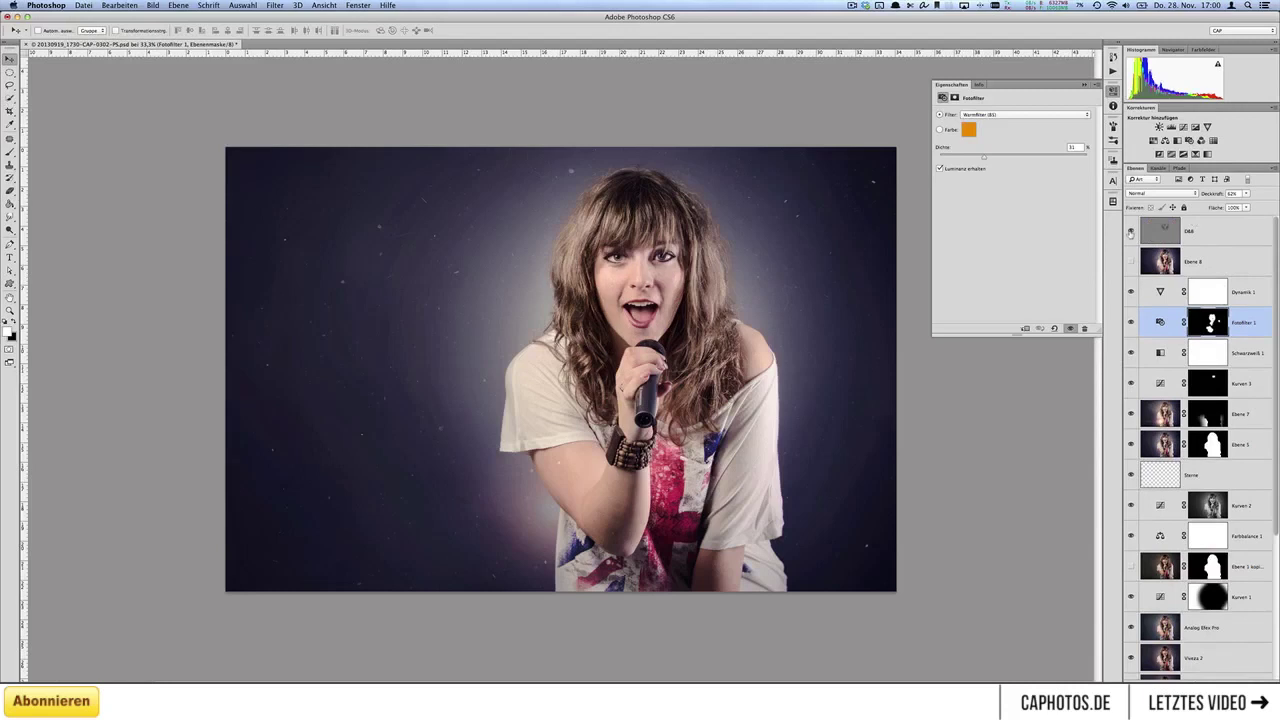
click(1131, 232)
click(1131, 232)
click(1131, 232)
click(1131, 232)
- Adjust the opacity of the D&B layer and compare the image with and without it
click(1185, 235)
drag(1214, 196, 1196, 196)
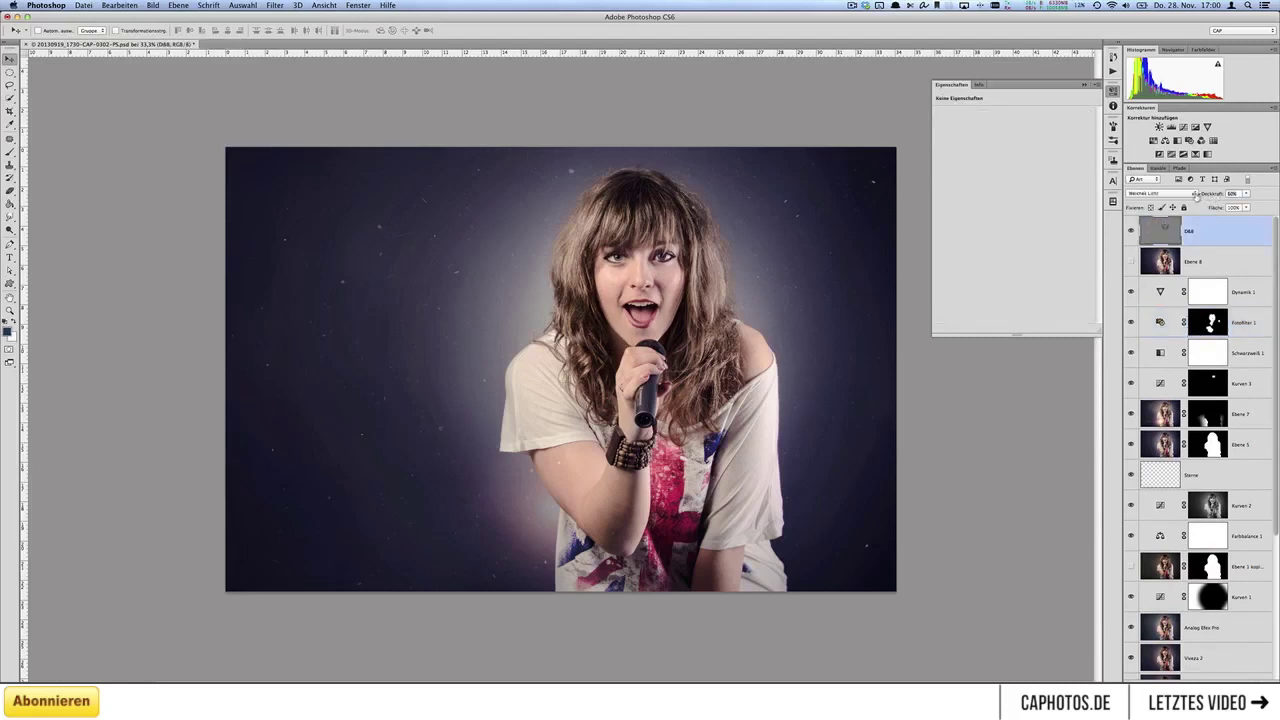
click(1132, 231)
click(1132, 231)
- Compare the Hintergrund layer on its own with the finished composite, restoring the visibility of the retouching layers
scroll(1145, 487, down, 5)
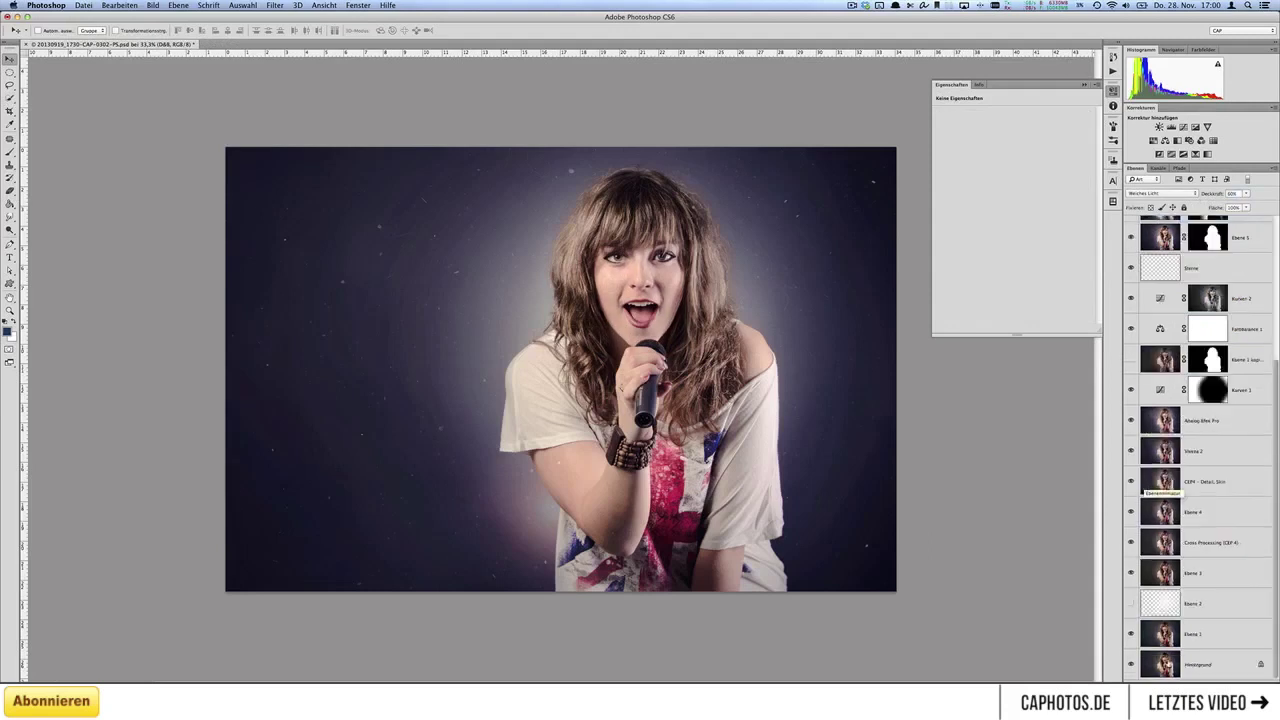
alt+click(1131, 665)
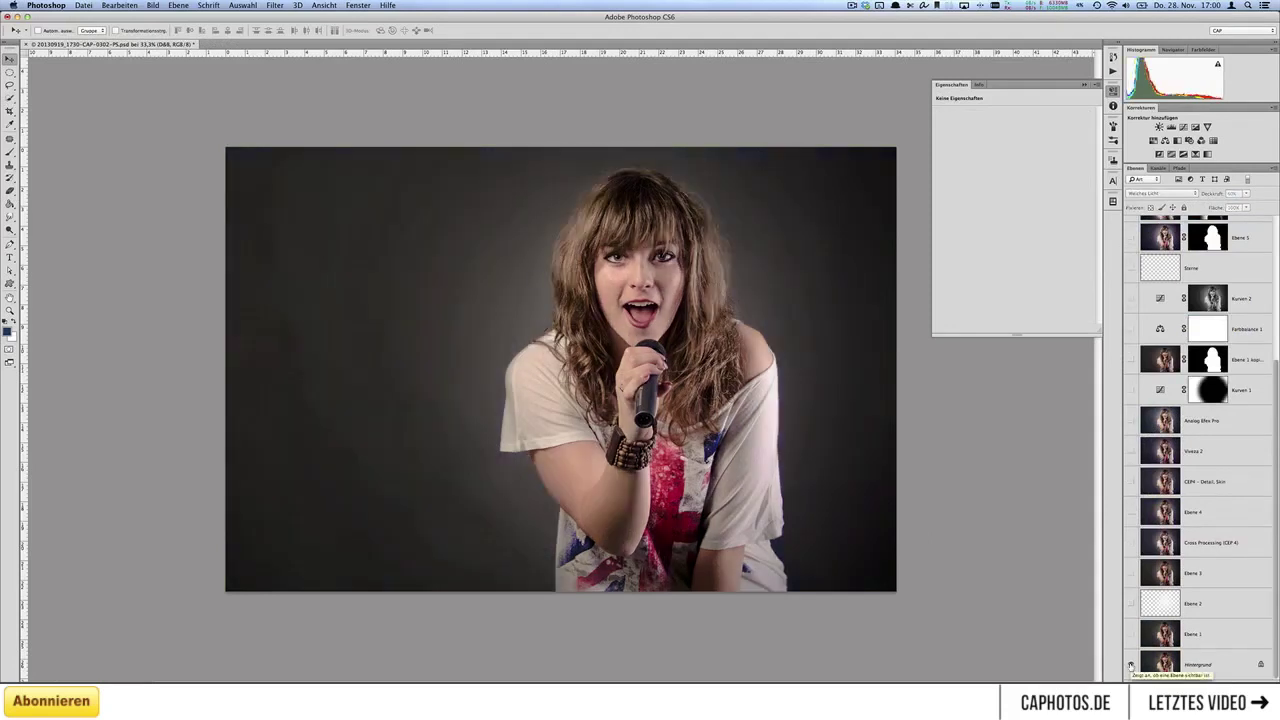
alt+click(1131, 665)
scroll(1160, 460, up, 5)
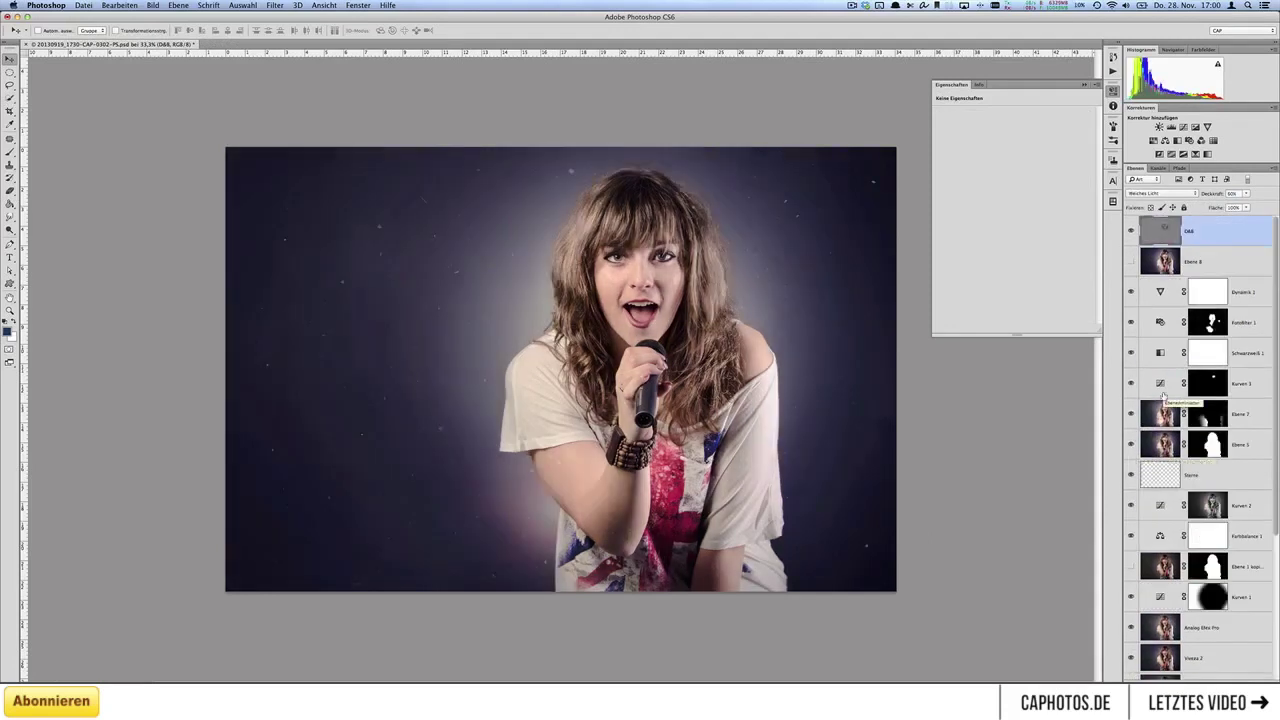